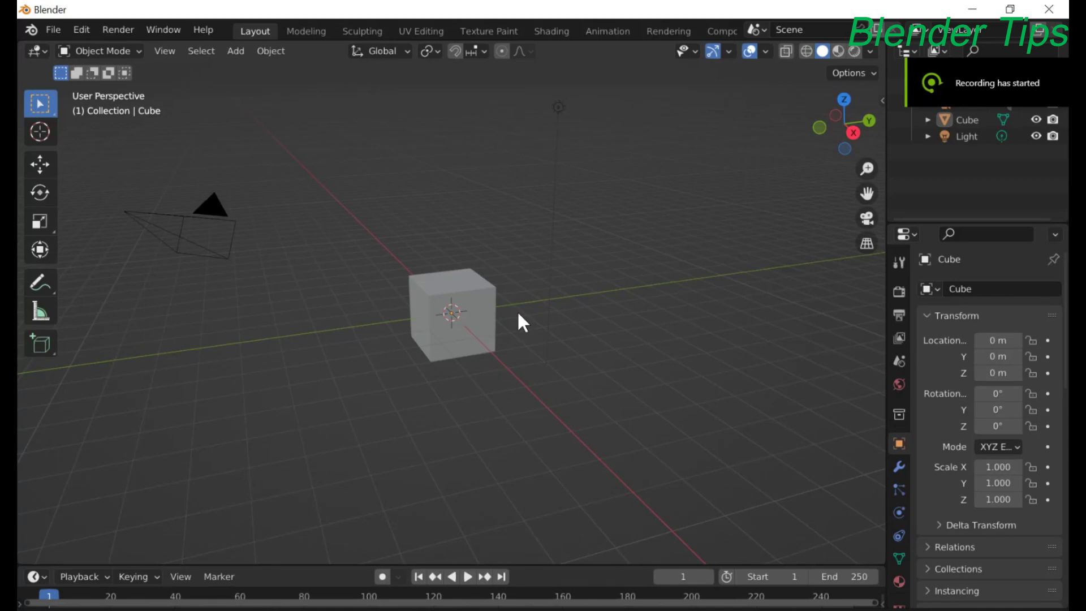
Step: Orbit and zoom around the default cube to inspect the scene from several angles
middle_click_drag(517, 310, 595, 317)
scroll(596, 316, "up", 5)
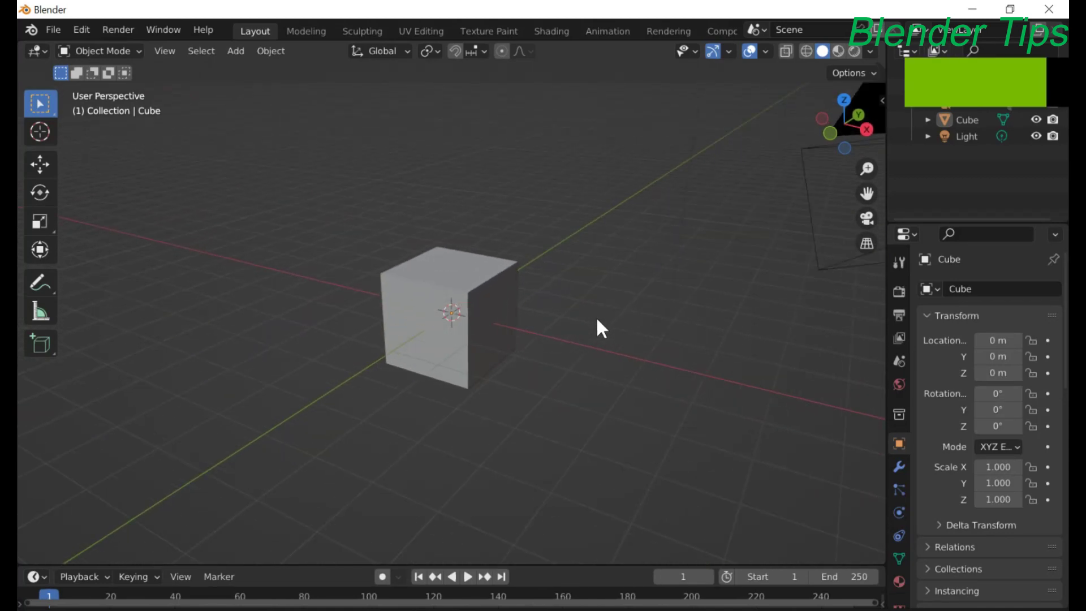
scroll(596, 316, "up", 1)
scroll(596, 317, "down", 5)
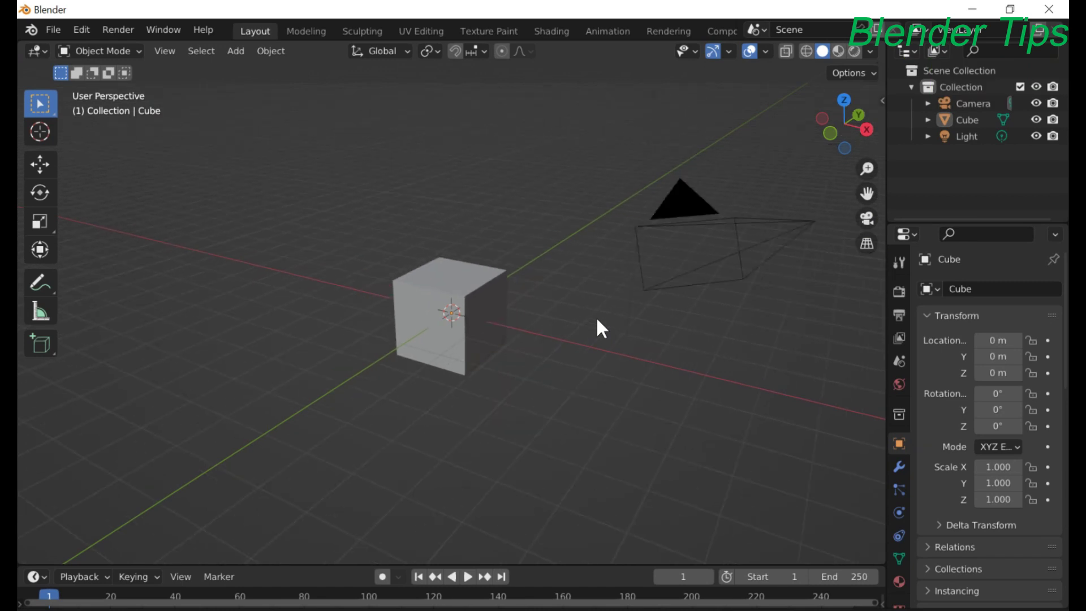
middle_click_drag(596, 317, 459, 314)
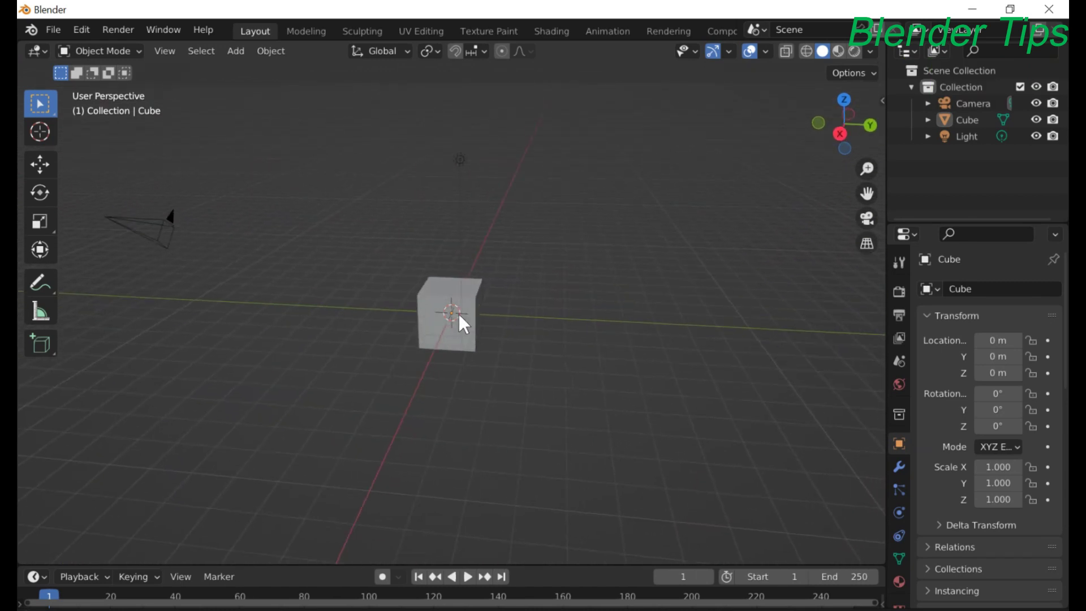
scroll(458, 320, "down", 3)
middle_click_drag(458, 320, 462, 352)
scroll(462, 352, "up", 6)
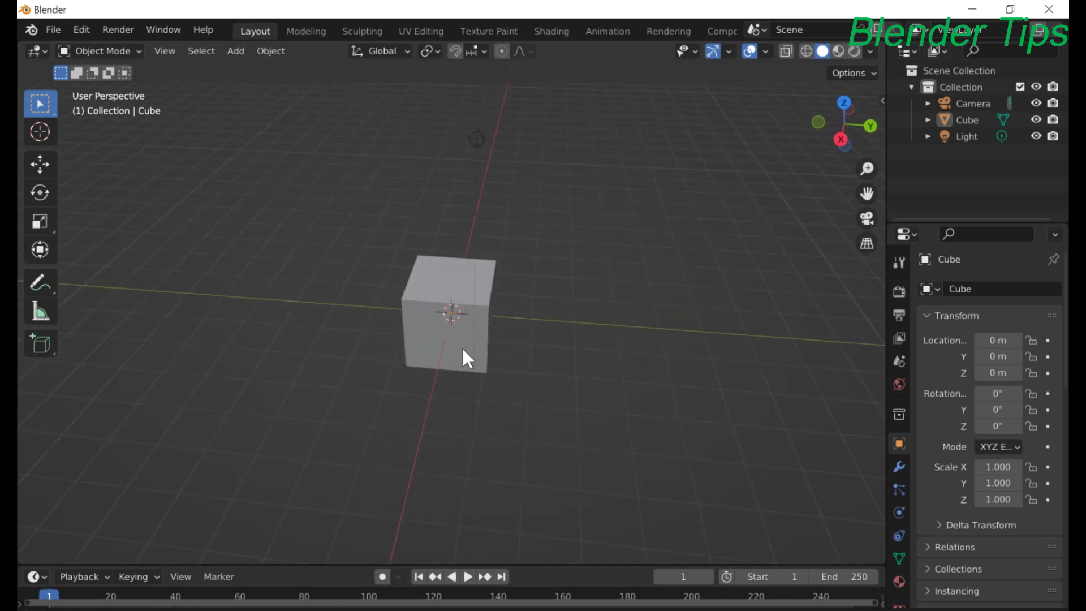
scroll(477, 334, "down", 7)
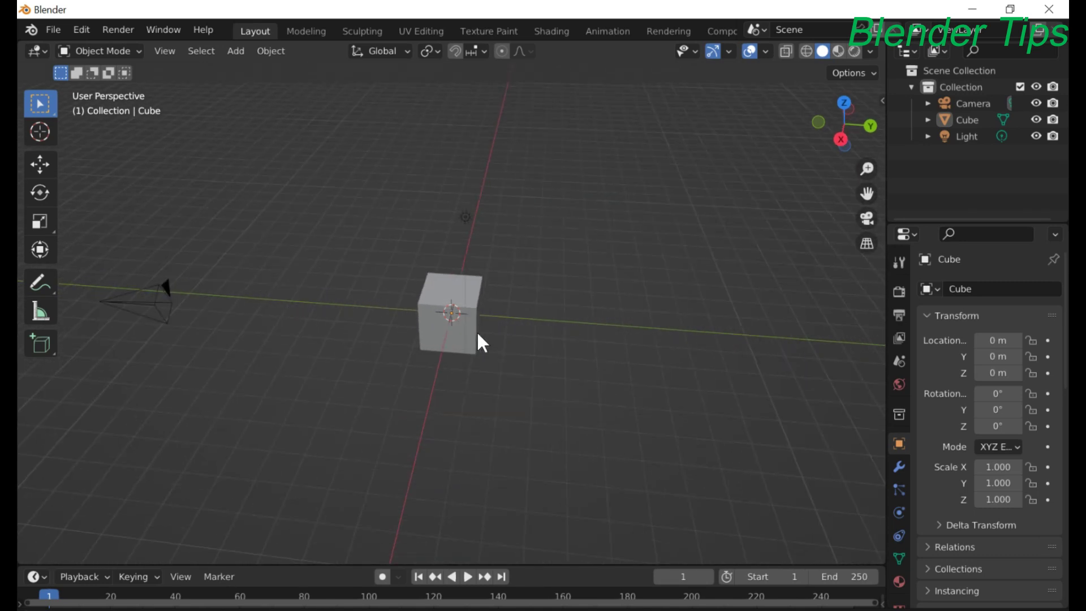
middle_click_drag(492, 334, 428, 320)
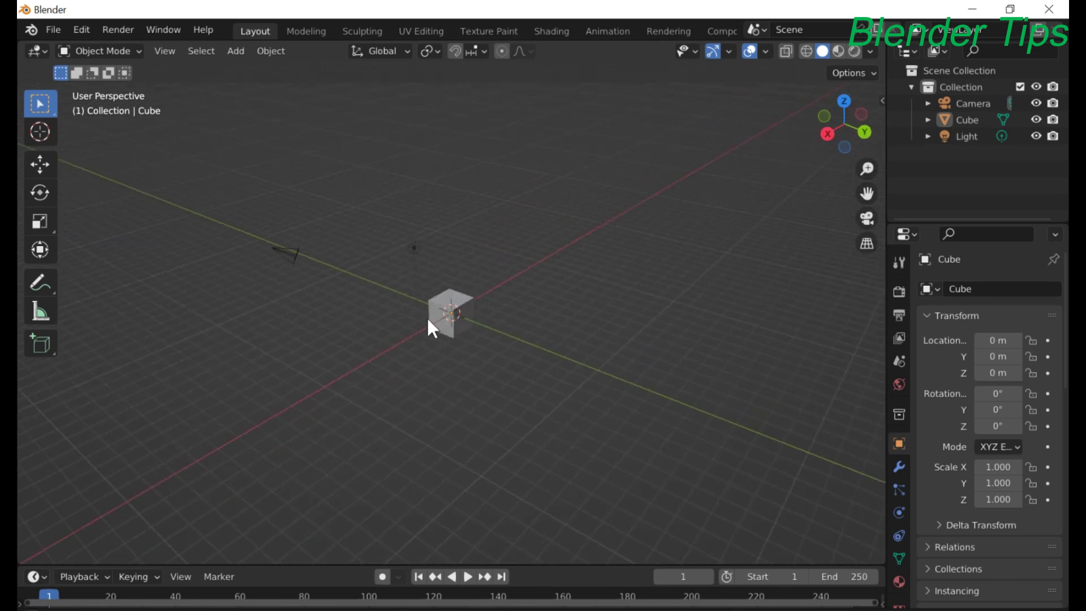
scroll(427, 317, "up", 3)
scroll(426, 318, "up", 3)
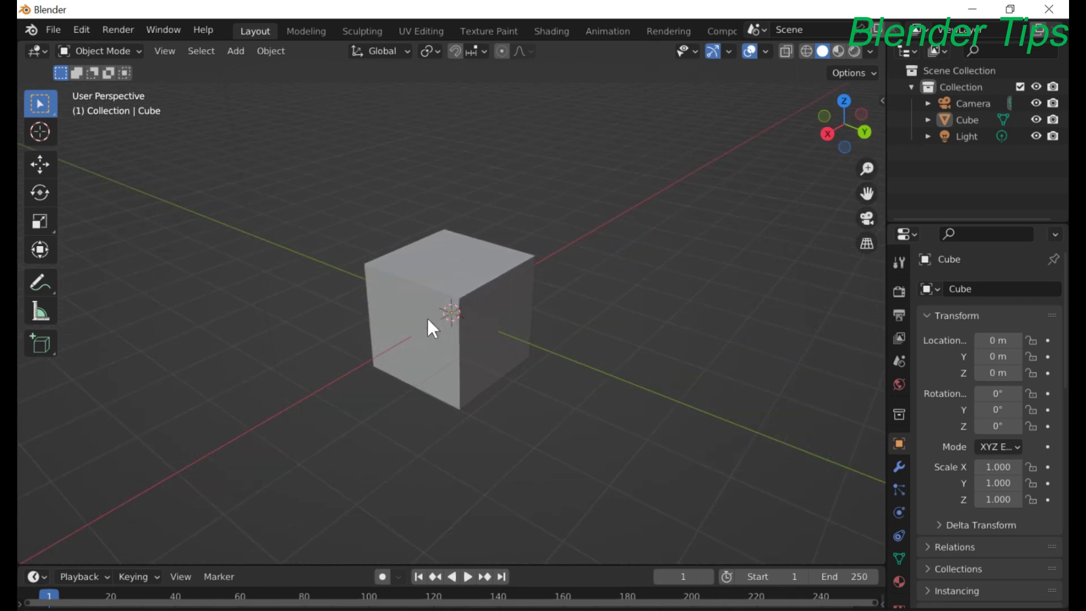
scroll(426, 318, "down", 5)
scroll(426, 318, "down", 2)
Step: Box-select the camera, cube and light together from a near-front view
middle_click_drag(427, 316, 522, 337)
scroll(566, 298, "up", 3)
scroll(566, 298, "down", 2)
scroll(475, 310, "up", 3)
scroll(518, 340, "down", 2)
left_click_drag(231, 227, 545, 358)
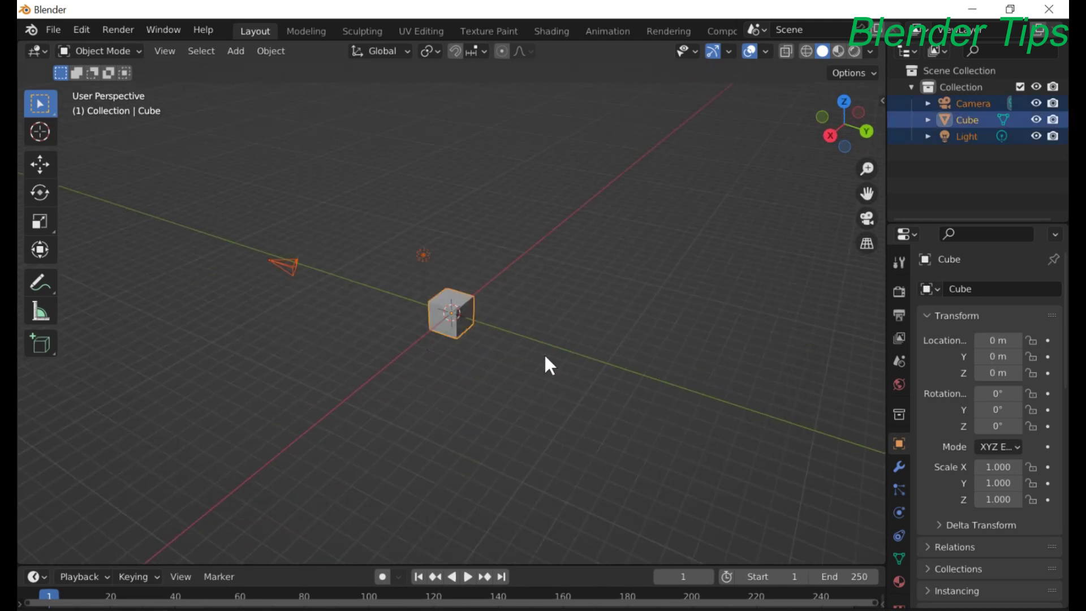
Step: Delete the camera, cube and light, and add a UV sphere
key("Delete")
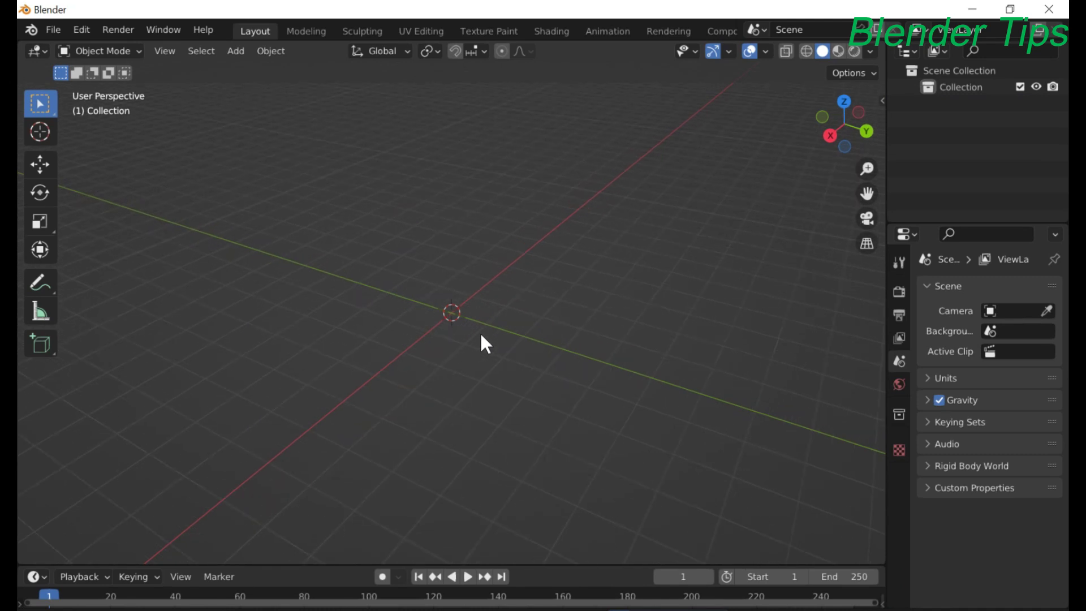
key("shift+a")
mouse_move(456, 294)
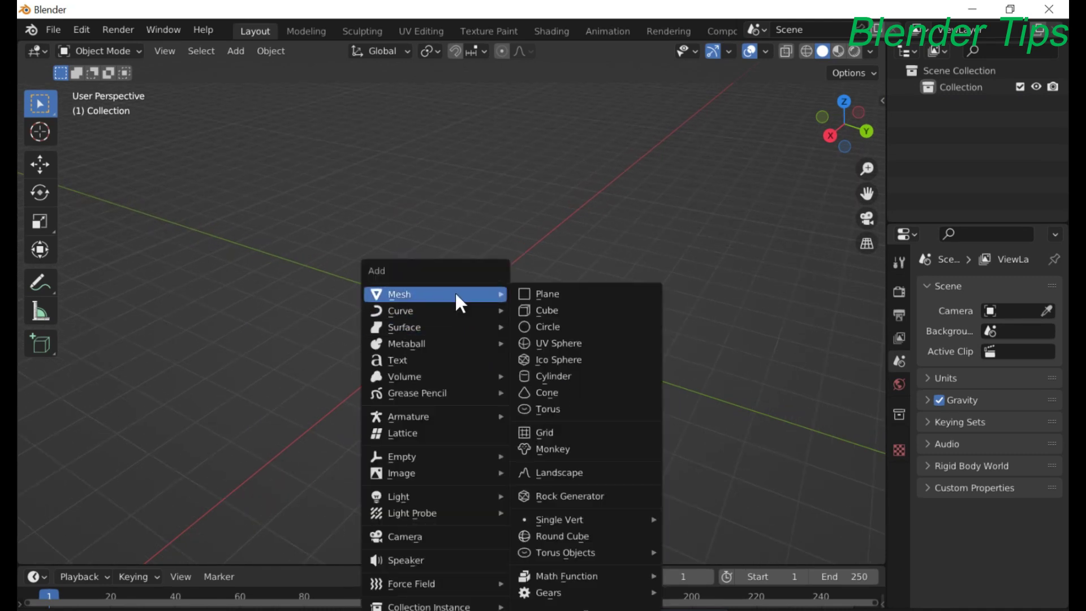
left_click(557, 343)
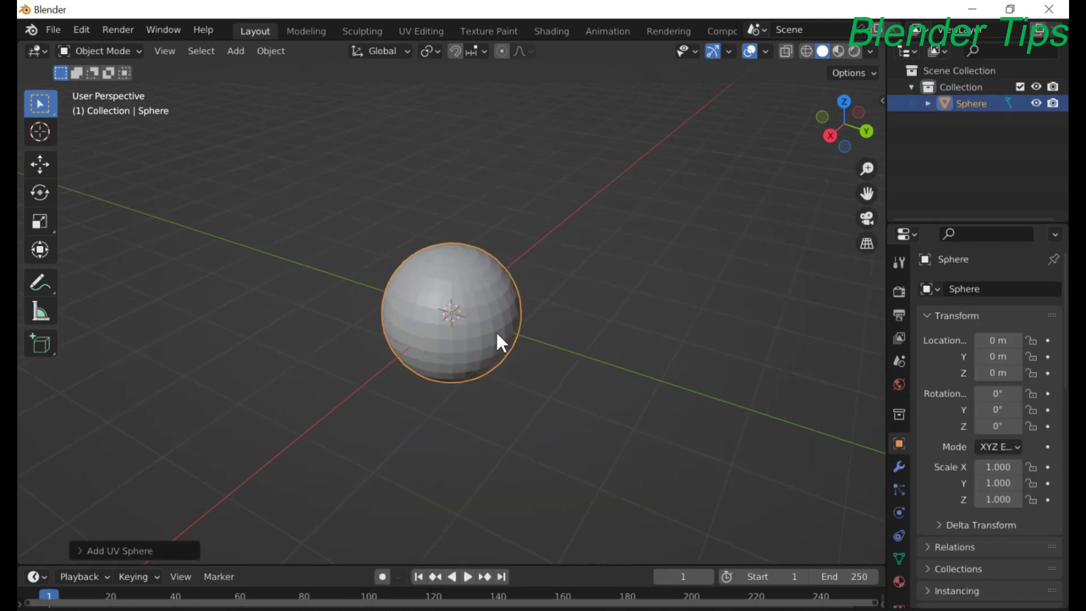
Step: Shade the UV sphere smooth and show its Modifier properties
right_click(452, 312)
left_click(451, 312)
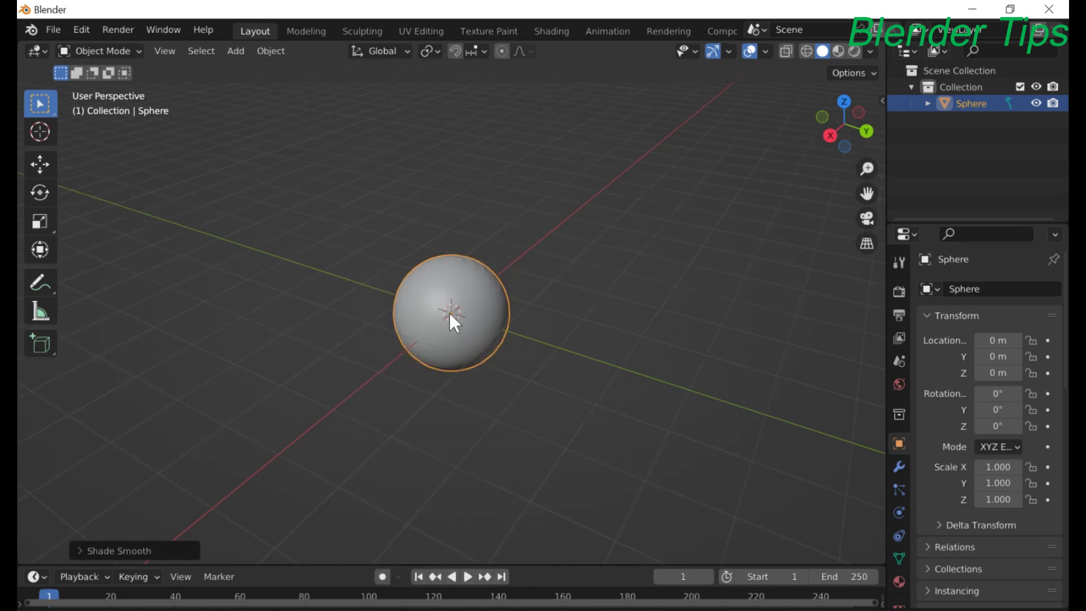
scroll(503, 321, "up", 1)
scroll(496, 332, "down", 3)
middle_click_drag(487, 340, 560, 337)
scroll(529, 318, "down", 3)
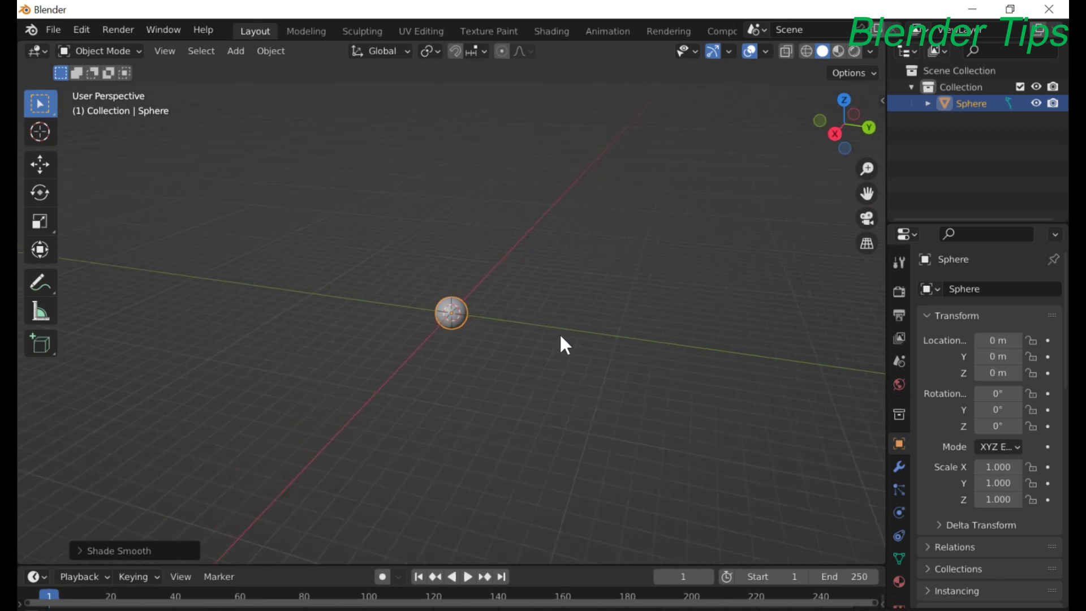
left_click(899, 470)
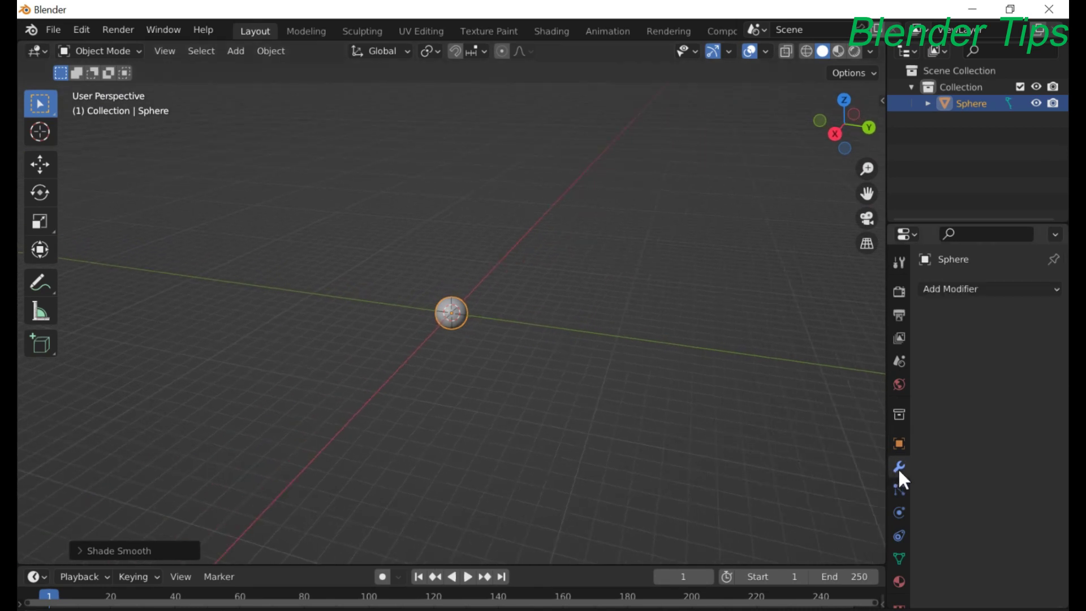
Step: Widen the Properties editor and open the Add Modifier menu
left_click_drag(887, 448, 813, 444)
left_click(901, 290)
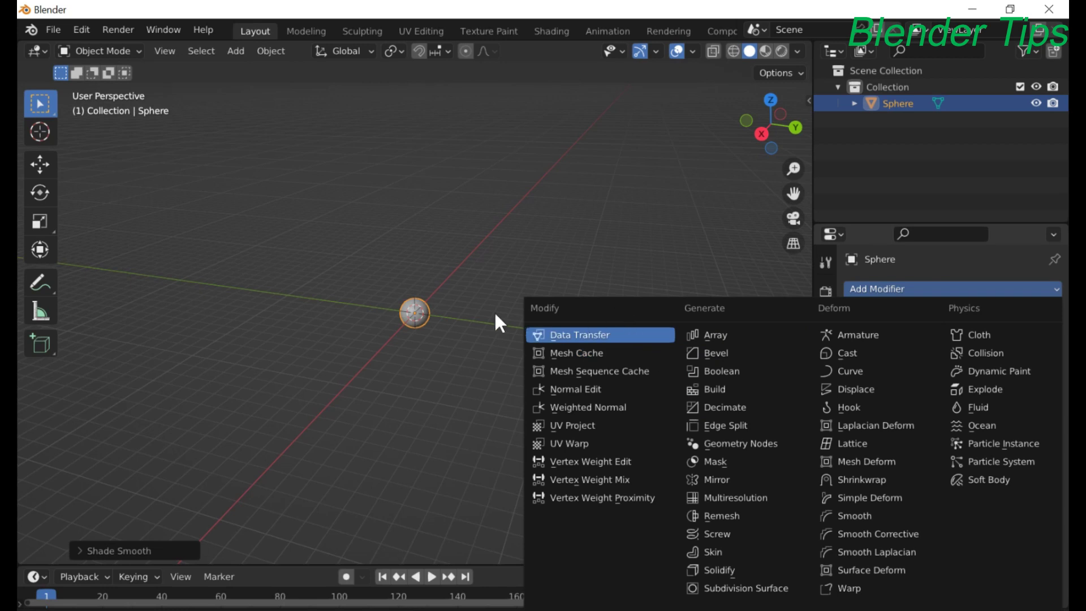
left_click(857, 290)
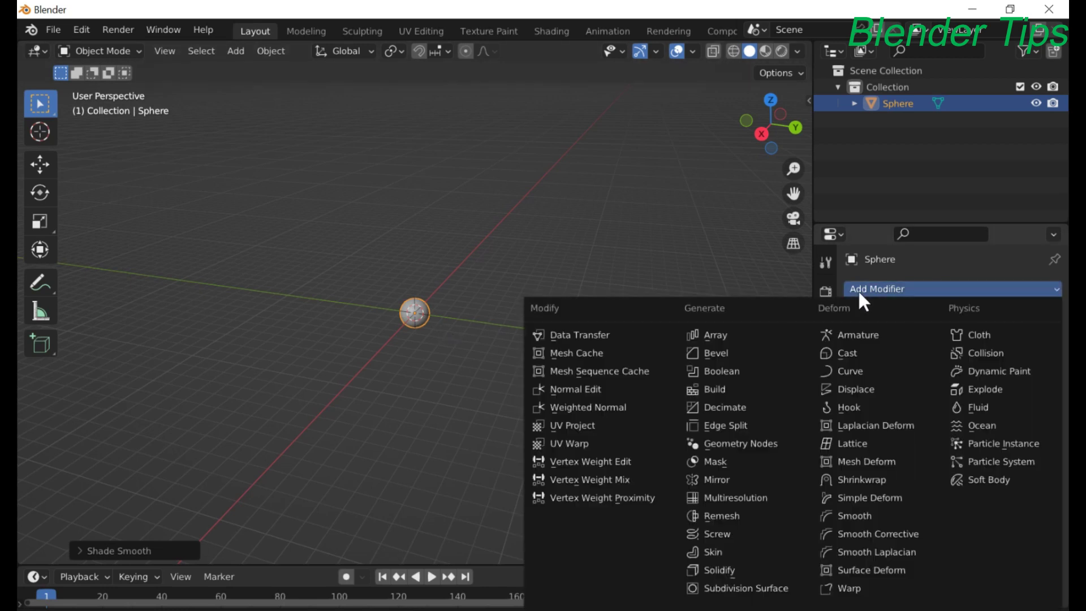
Step: Add an Array modifier to the sphere and view the two copies from the front
left_click(716, 335)
middle_click_drag(483, 340, 584, 348)
scroll(493, 357, "up", 3)
scroll(503, 329, "up", 4)
middle_click_drag(502, 330, 460, 335)
scroll(475, 278, "down", 3)
scroll(459, 335, "up", 3)
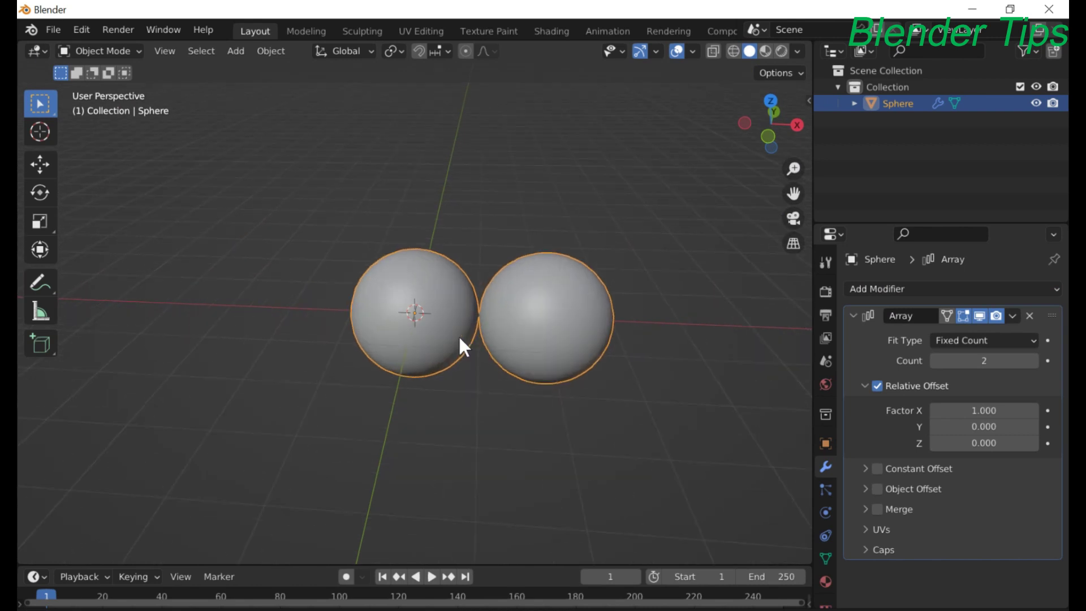
scroll(467, 356, "down", 3)
middle_click_drag(468, 356, 477, 318)
scroll(476, 327, "up", 1)
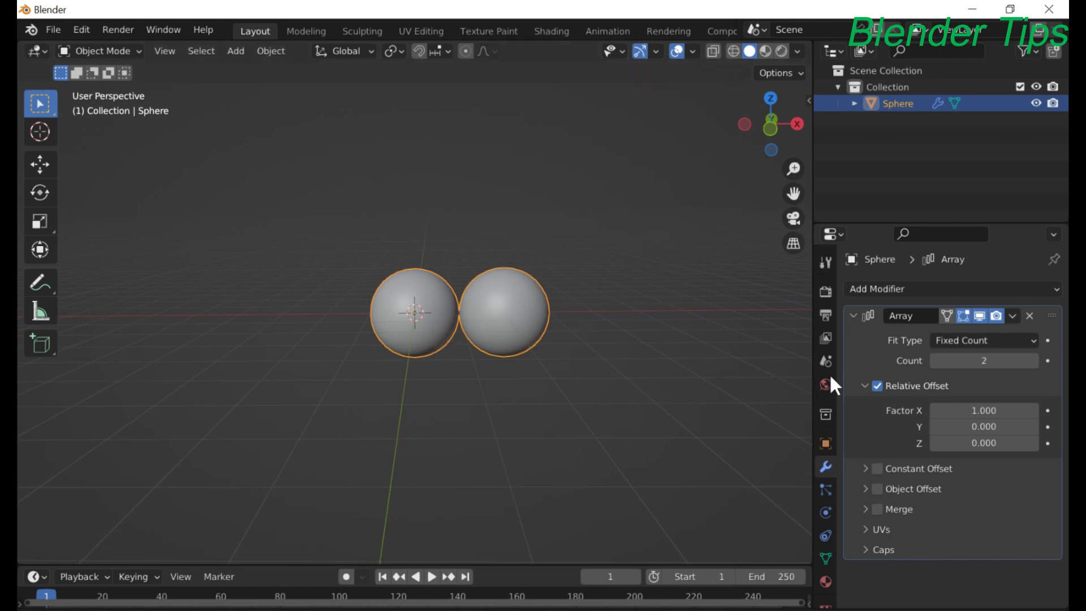
Step: Keep the array's Fit Type on Fixed Count
left_click(1030, 340)
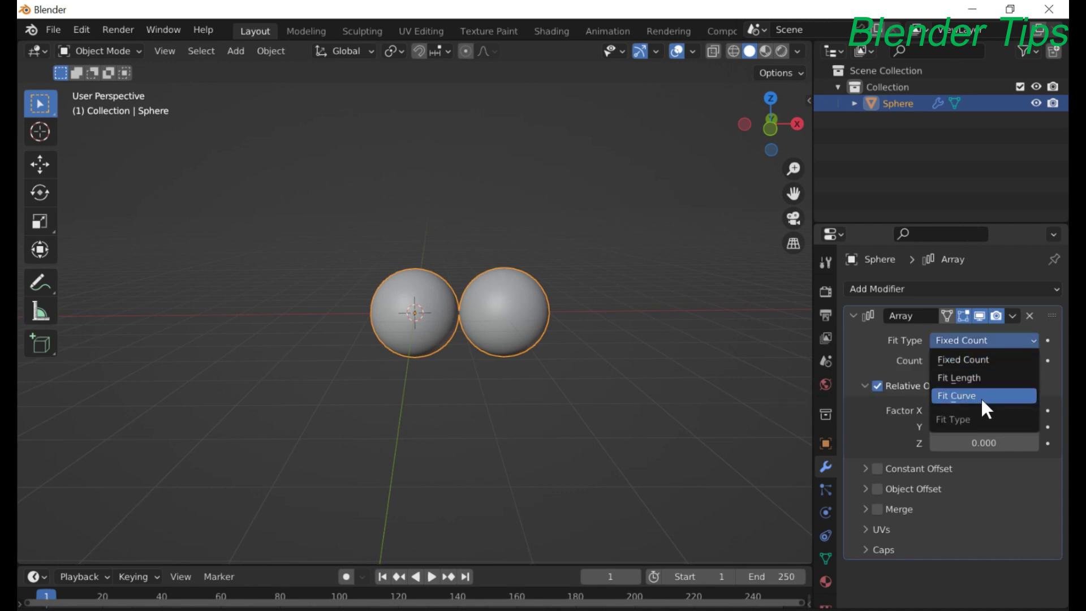
left_click(966, 339)
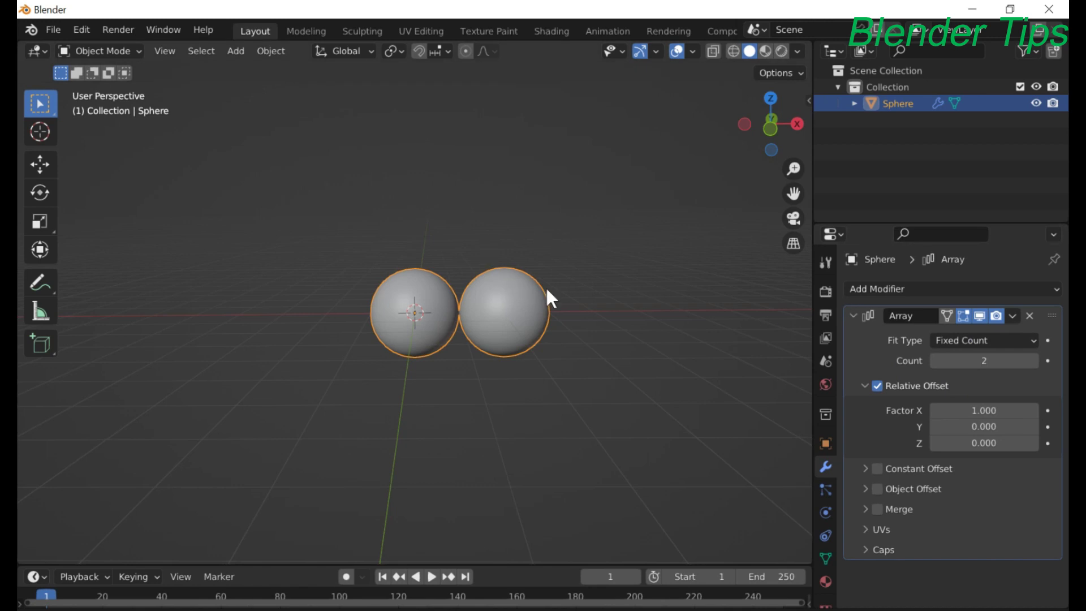
middle_click_drag(552, 286, 552, 310)
scroll(570, 330, "up", 1)
Step: Raise the array Count from 2 to 9 and view the sphere row
left_click(962, 338)
left_click(970, 334)
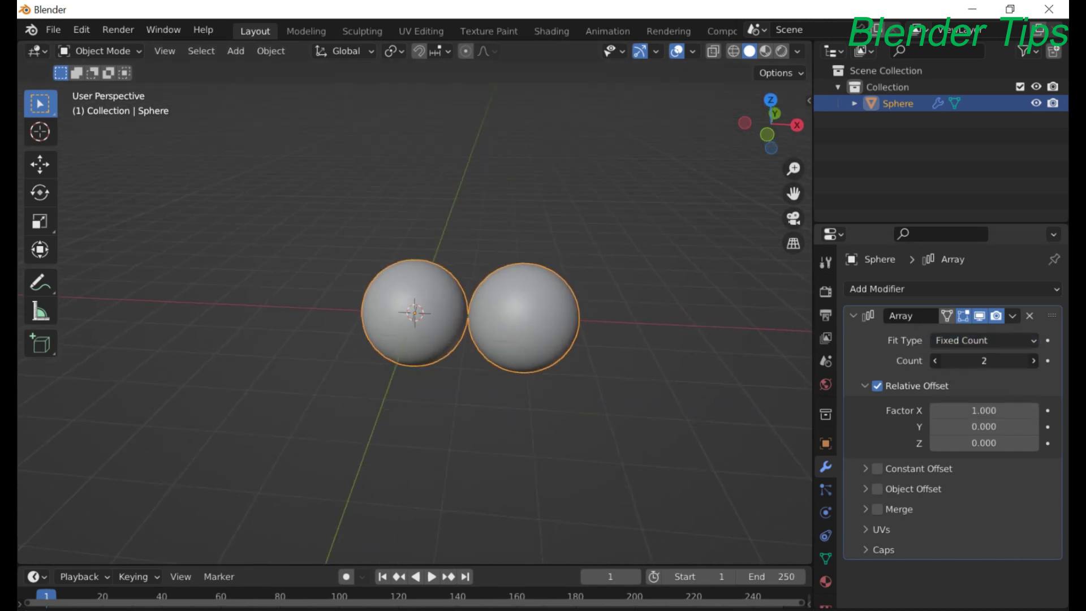
left_click(984, 361)
key("Return")
scroll(554, 305, "down", 4)
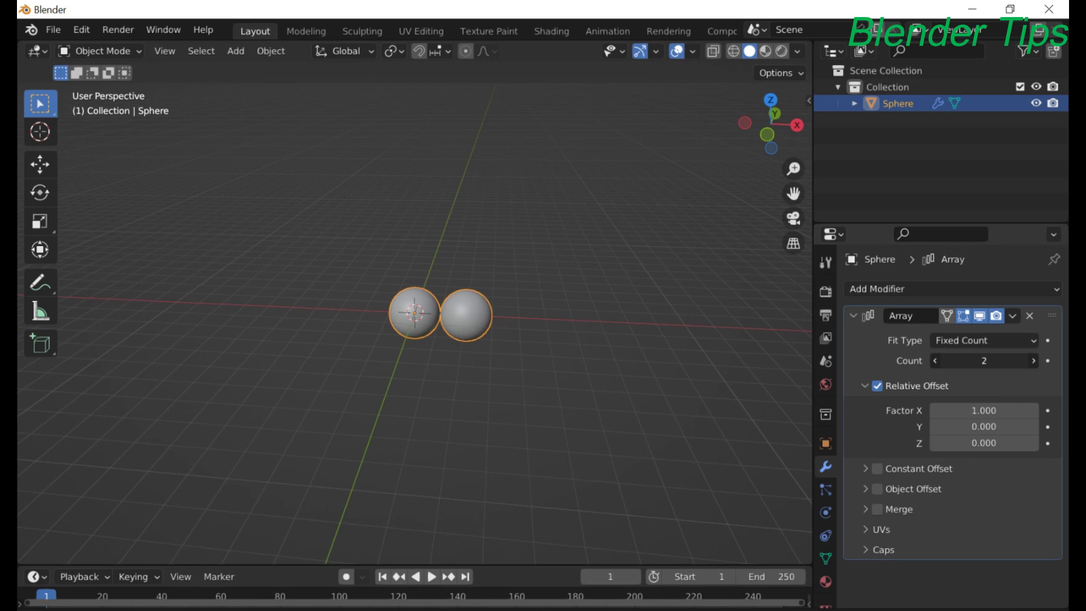
left_click_drag(984, 360, 1024, 361)
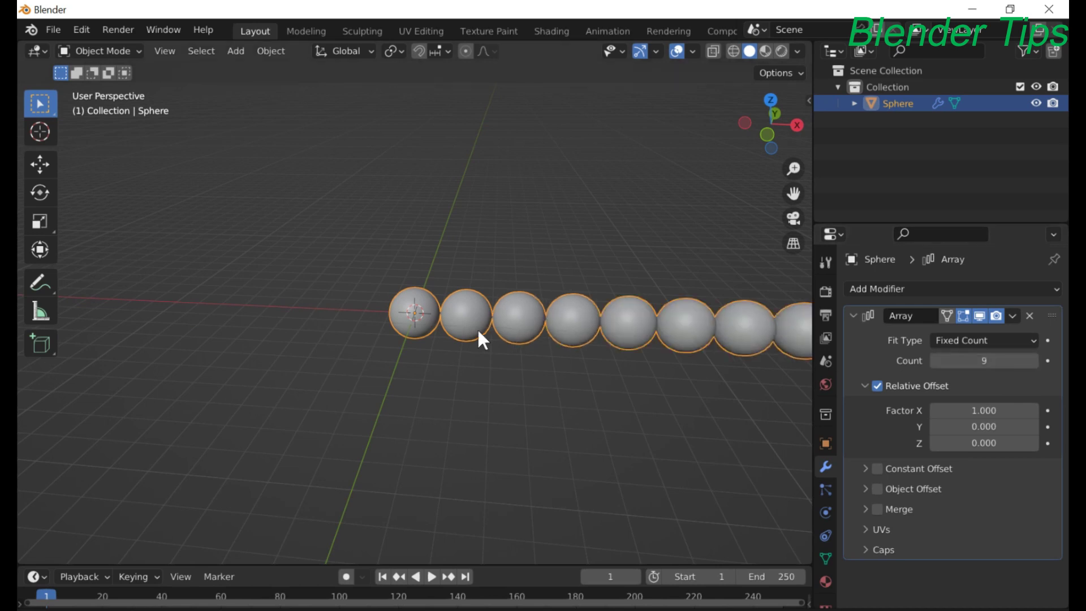
scroll(478, 329, "down", 3)
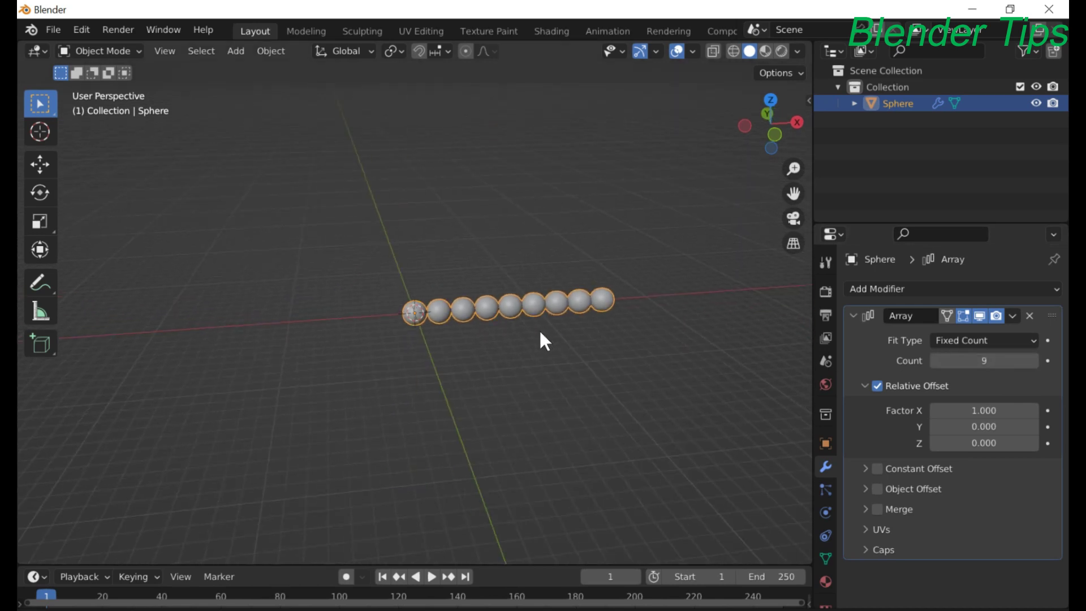
middle_click_drag(538, 332, 458, 333)
middle_click_drag(556, 333, 583, 335)
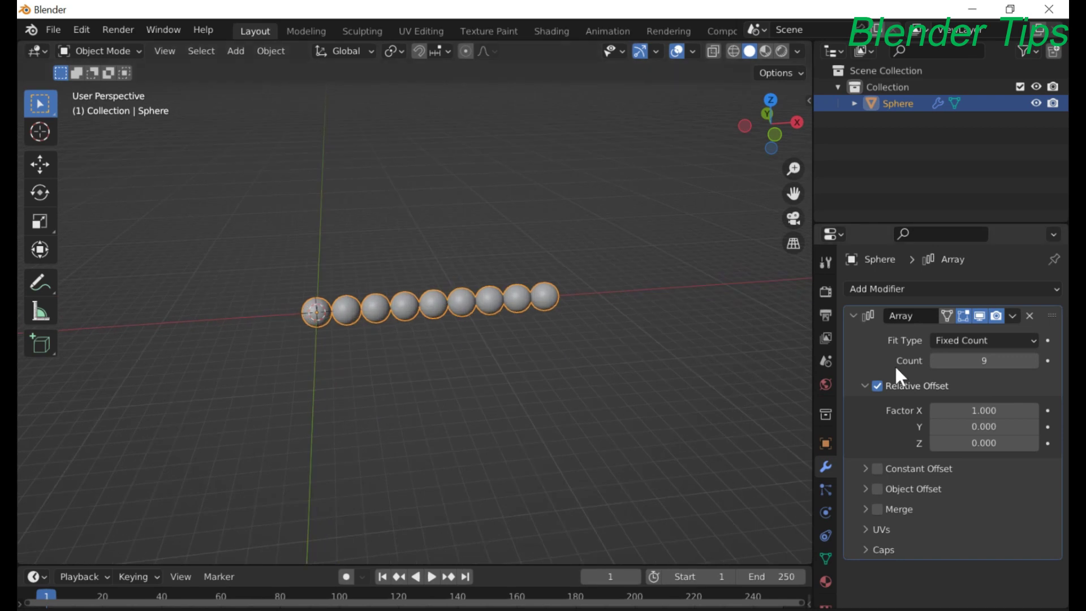
Step: Enter an array Count of 10 and widen the Properties panel
left_click(975, 363)
type("10")
key("Return")
middle_click_drag(637, 310, 379, 249)
scroll(501, 324, "up", 4)
scroll(504, 322, "down", 4)
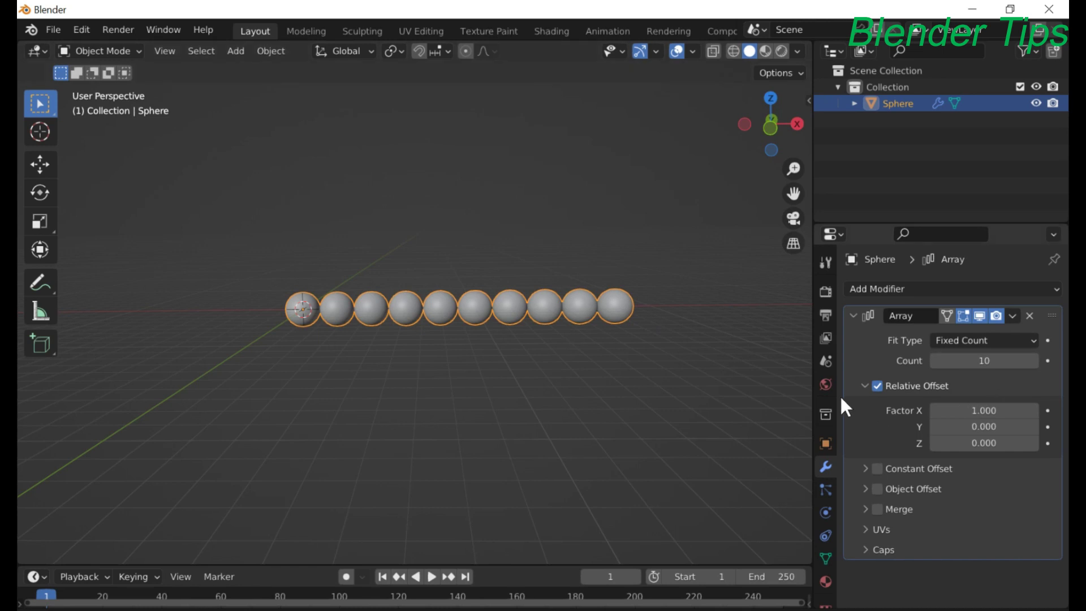
left_click_drag(813, 397, 743, 395)
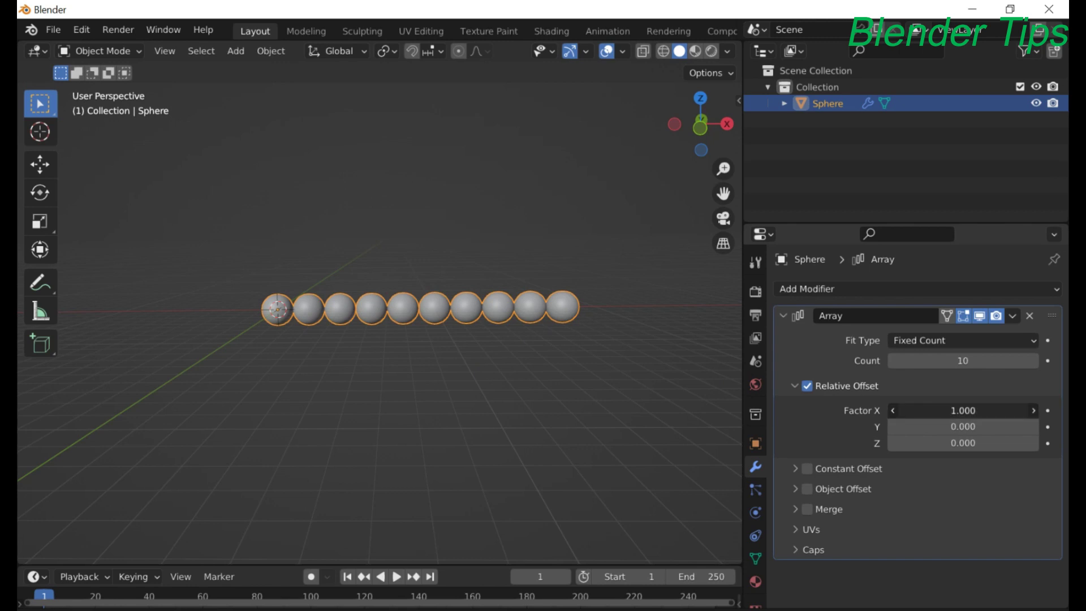
left_click_drag(962, 410, 996, 410)
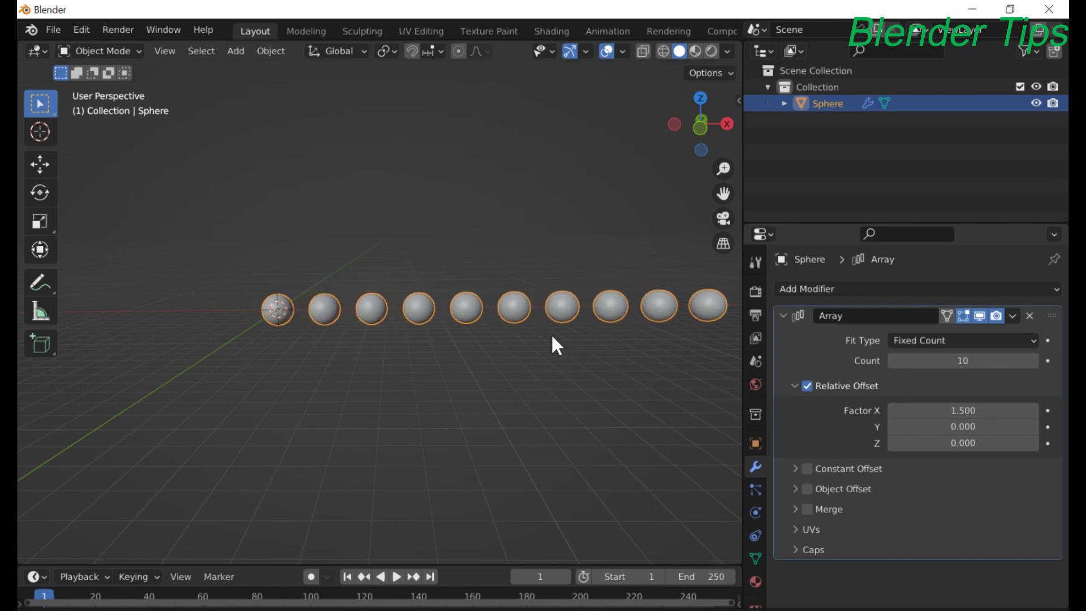
scroll(552, 356, "down", 3)
middle_click_drag(552, 370, 559, 356)
scroll(558, 357, "up", 5)
scroll(558, 355, "down", 3)
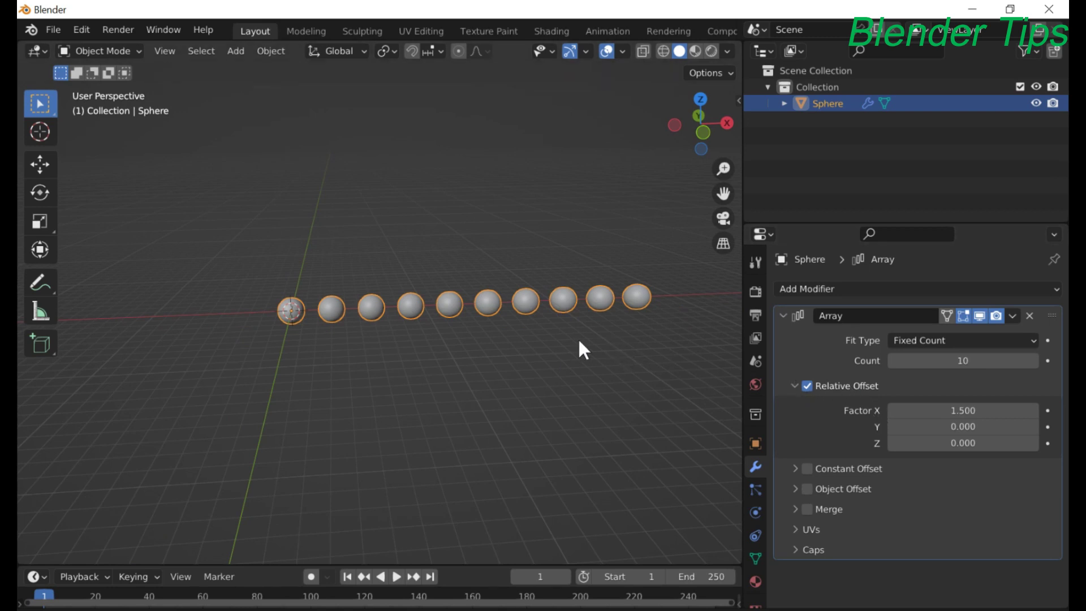
middle_click_drag(579, 341, 560, 327)
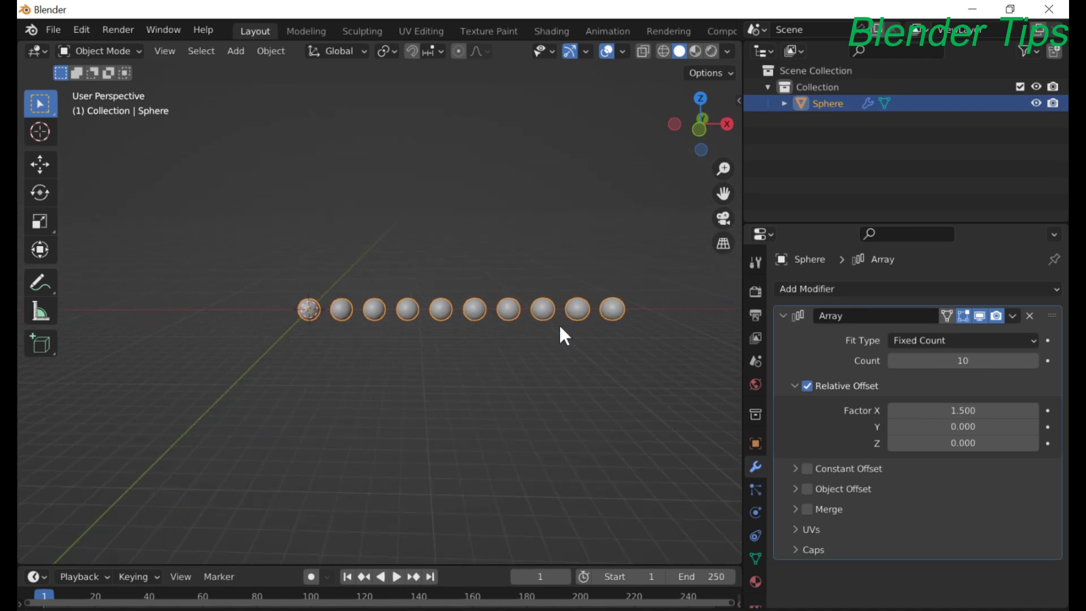
middle_click_drag(559, 323, 530, 343)
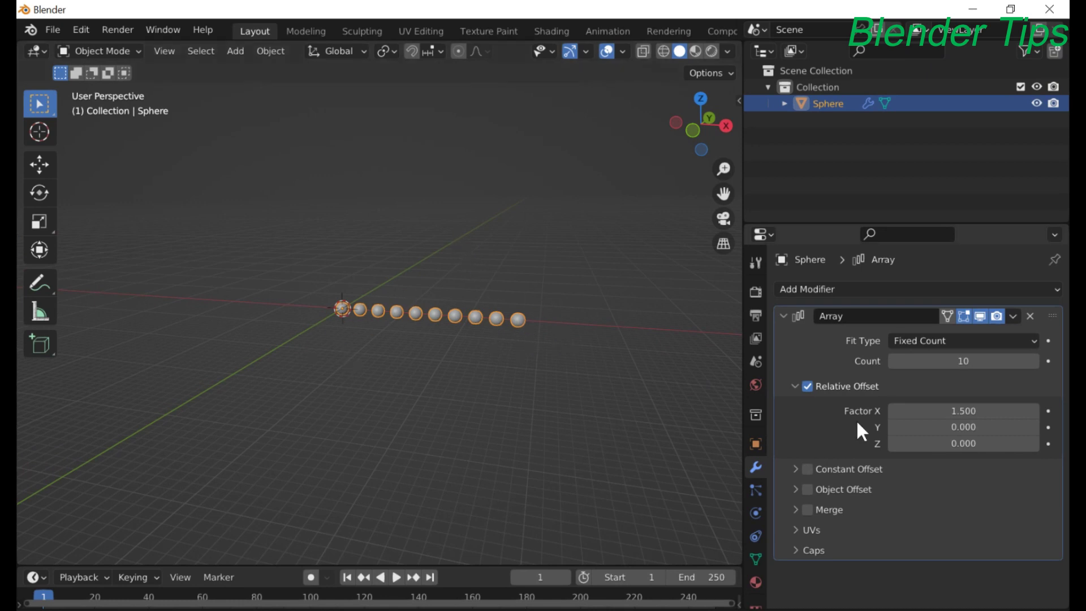
Step: Set the relative offset Factor X to 0, collapsing the spheres together
left_click(961, 416)
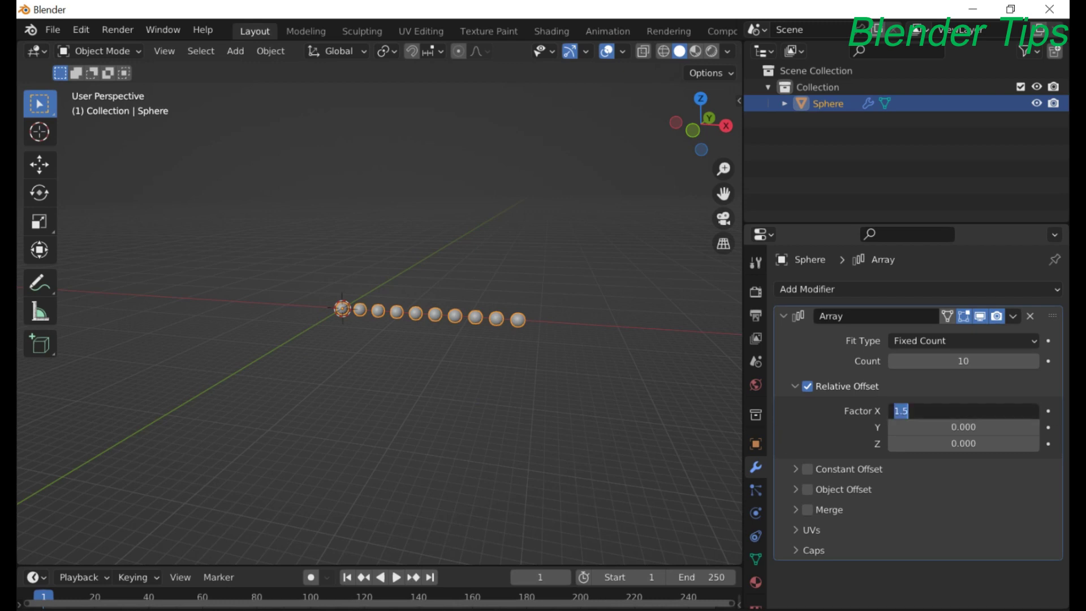
type("0")
key("Return")
middle_click_drag(419, 287, 388, 317)
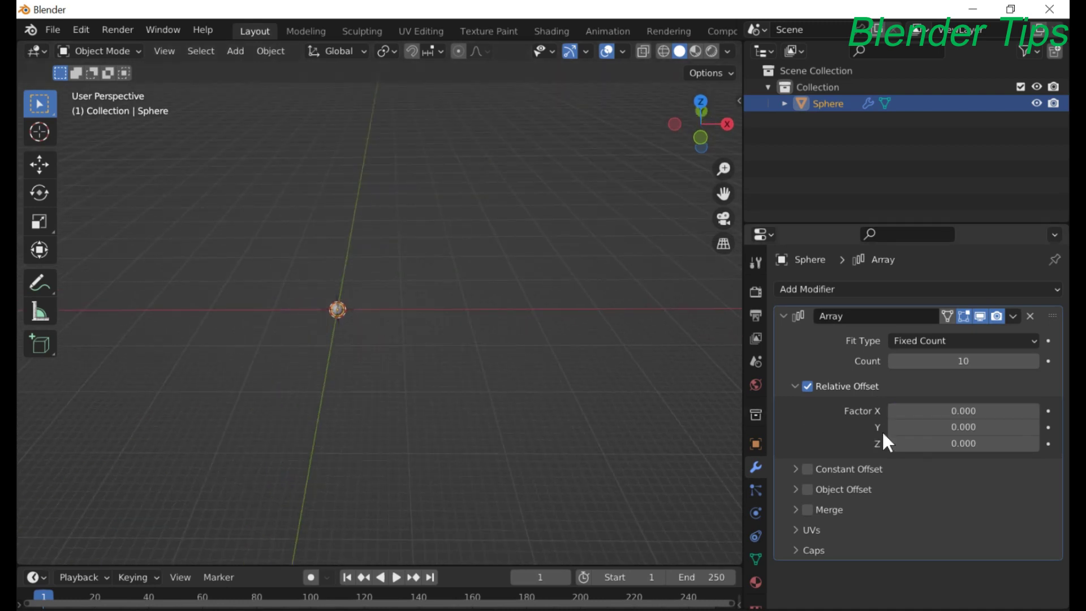
Step: Raise the relative offset Factor Y to 2.1 and inspect the spheres spread along Y
left_click_drag(897, 427, 989, 427)
middle_click_drag(528, 328, 483, 301)
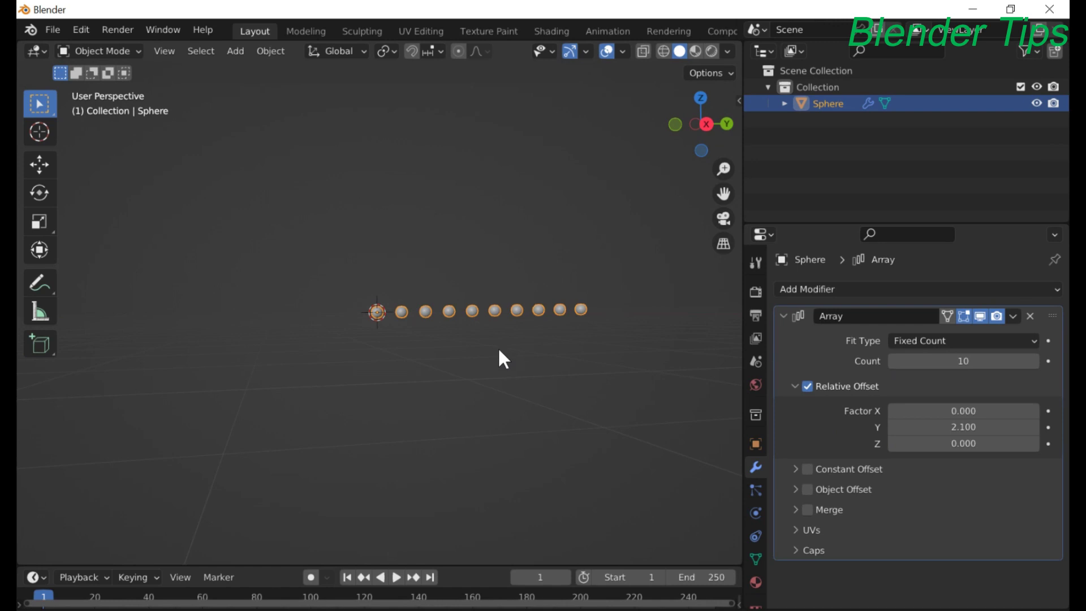
middle_click_drag(468, 349, 526, 295)
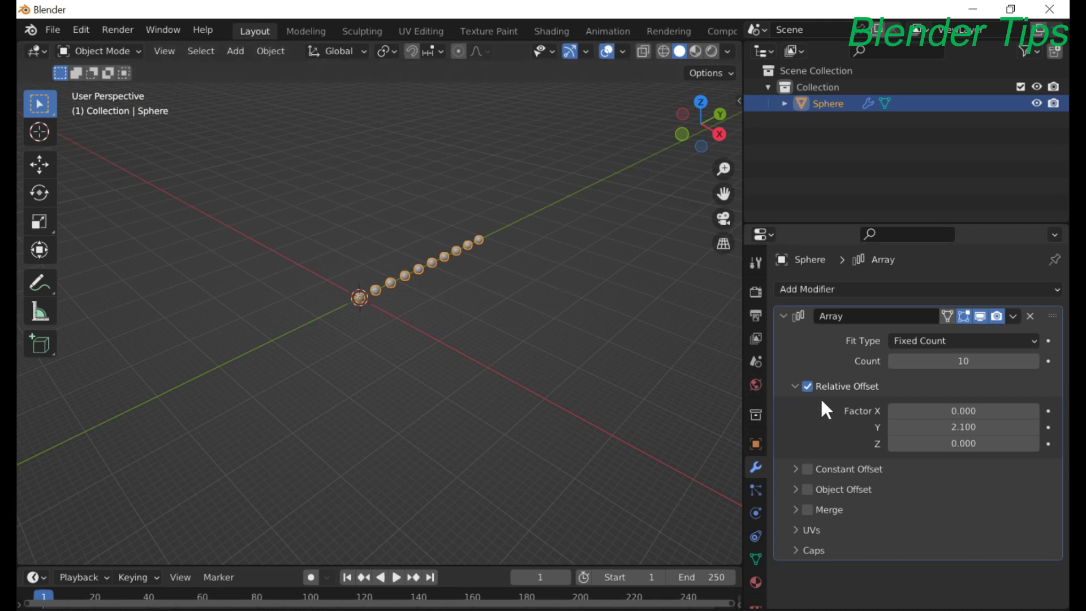
scroll(454, 274, "up", 2)
scroll(456, 279, "down", 1)
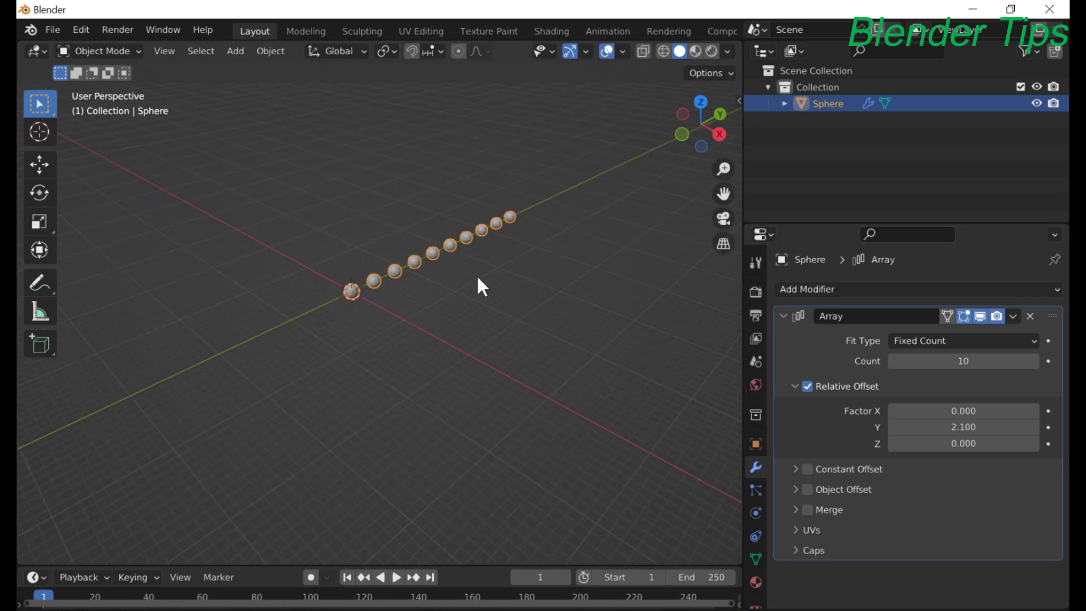
middle_click_drag(478, 277, 415, 256)
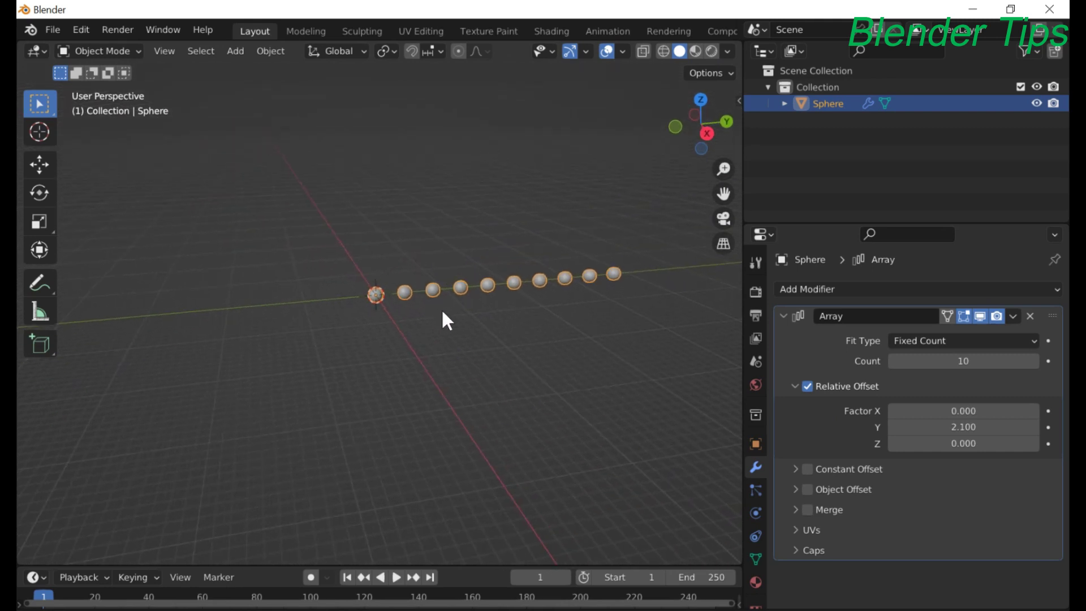
middle_click_drag(443, 305, 375, 316, "shift")
scroll(478, 317, "up", 3)
middle_click_drag(488, 307, 514, 317)
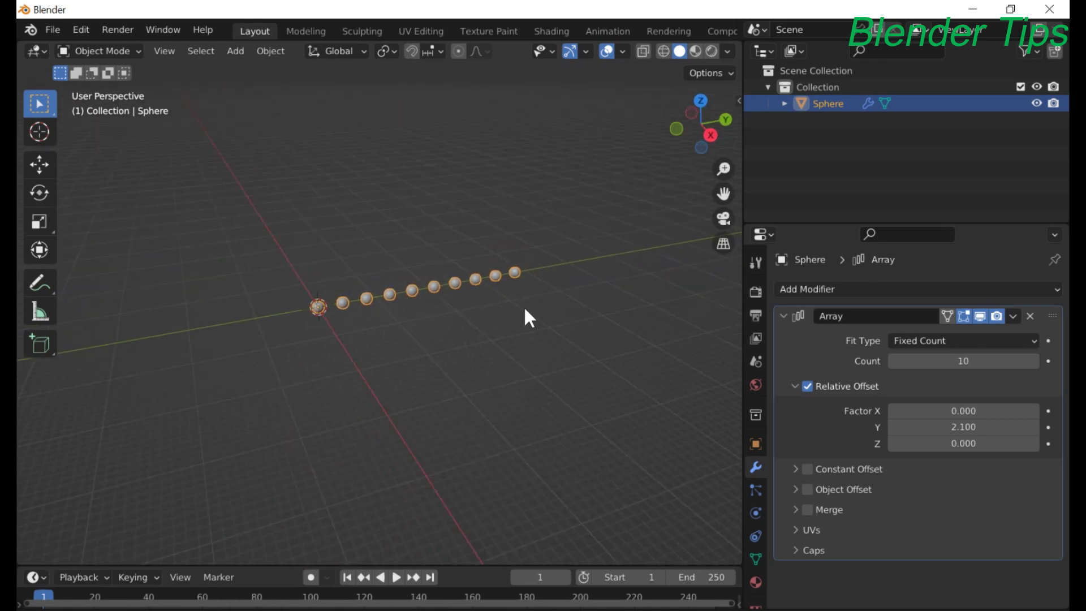
Step: Set Factor Y back to 0, stacking all ten spheres at the origin
left_click(963, 427)
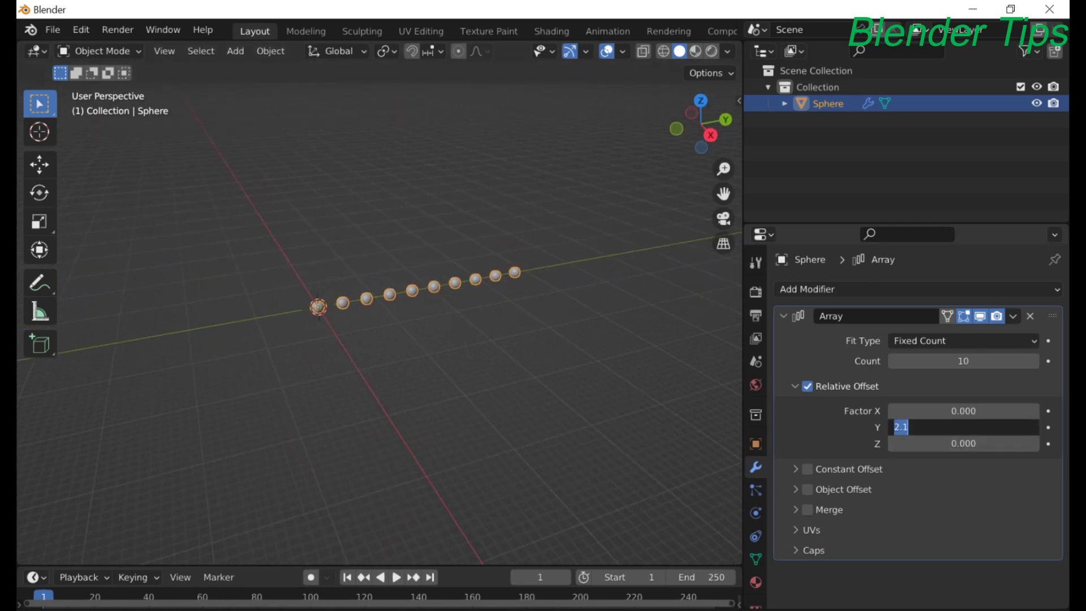
type("0")
key("Return")
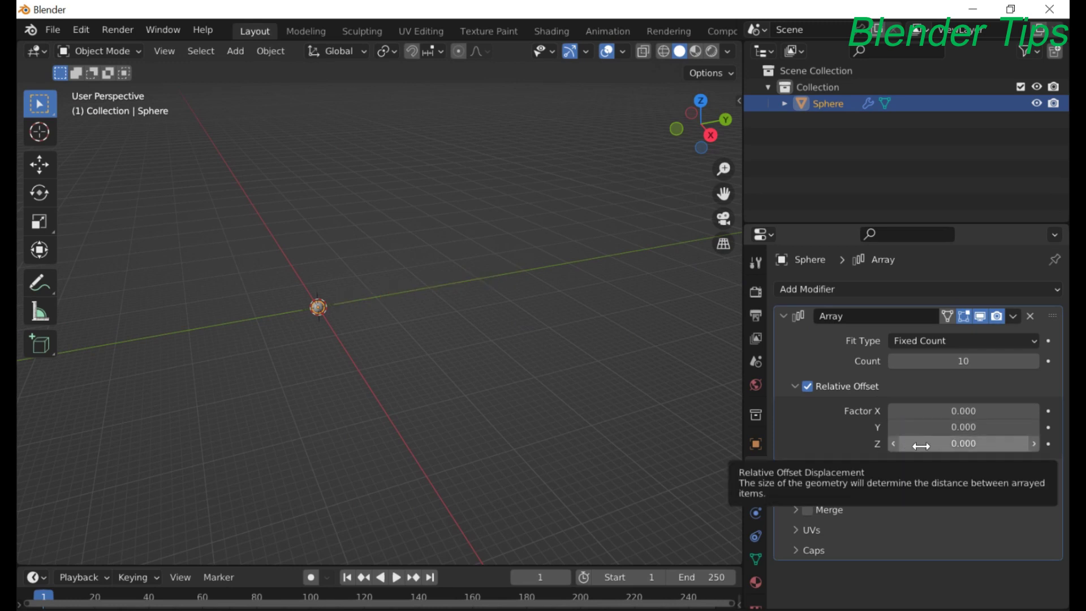
Step: Drag the relative offset Factor Z up to 1.500 to stack the spheres vertically
left_click_drag(921, 446, 979, 446)
middle_click_drag(554, 354, 312, 212)
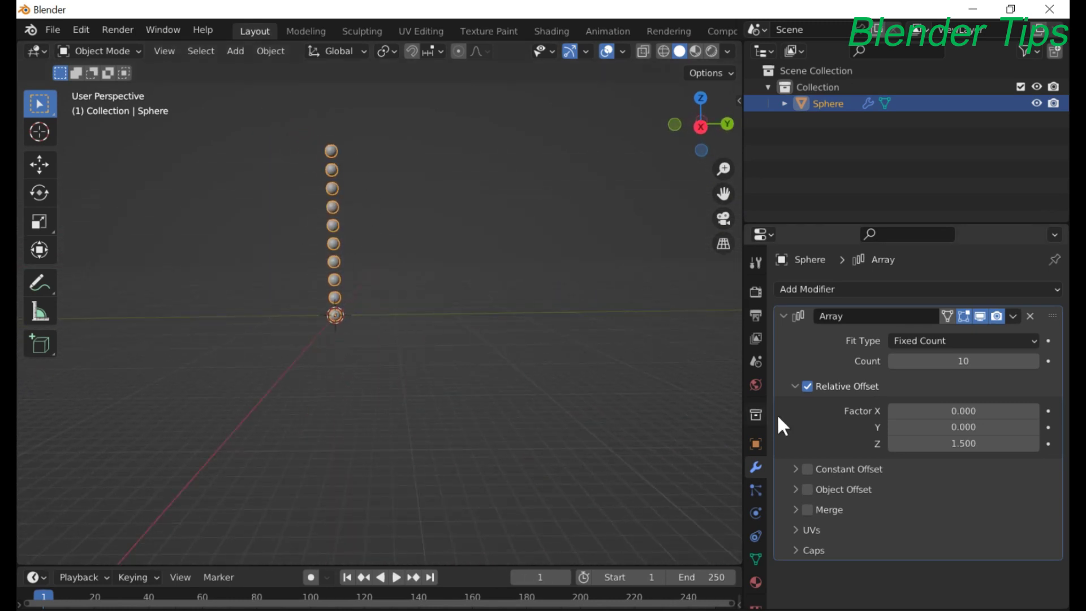
Step: Set relative offset Factor X to 1 and Factor Z to 0
left_click(933, 411)
type("1")
left_click(934, 444)
type("1")
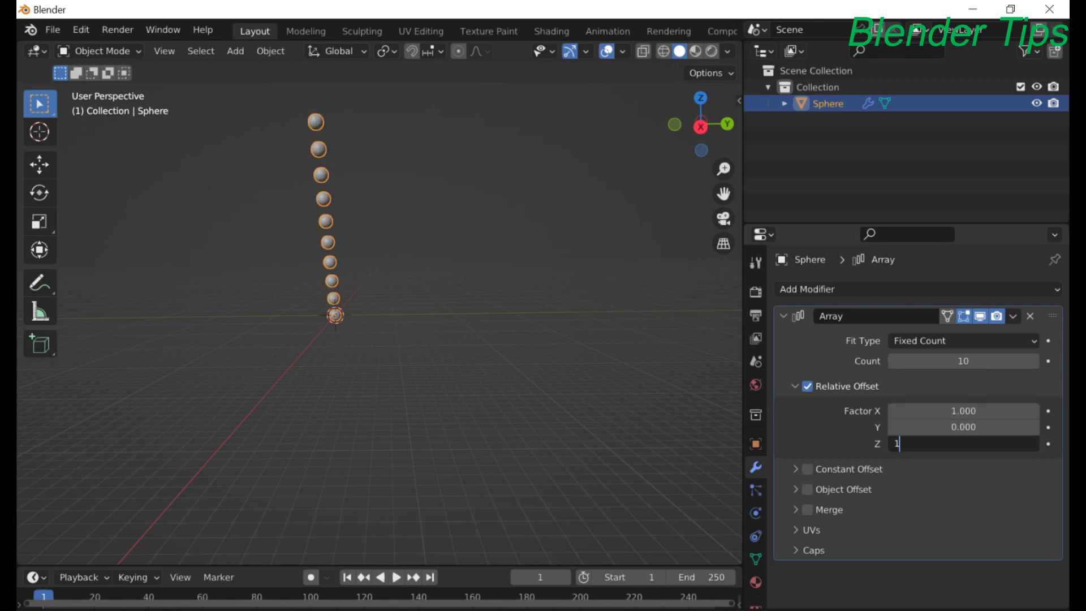
key("BackSpace")
type("0")
key("Return")
Step: Orbit to a level view of the touching row and widen the Properties panel
middle_click_drag(508, 286, 581, 292)
scroll(471, 291, "up", 6)
middle_click_drag(471, 291, 452, 274)
scroll(453, 274, "up", 2)
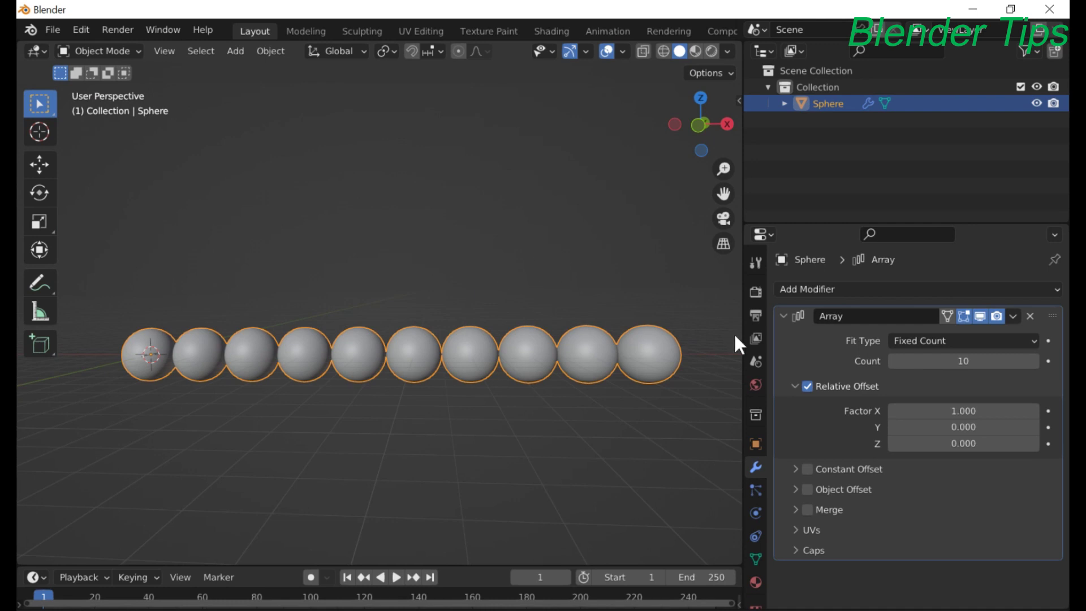
left_click_drag(743, 360, 713, 362)
Step: Switch the Array Fit Type to Fit Length and frame the lone sphere
left_click(948, 342)
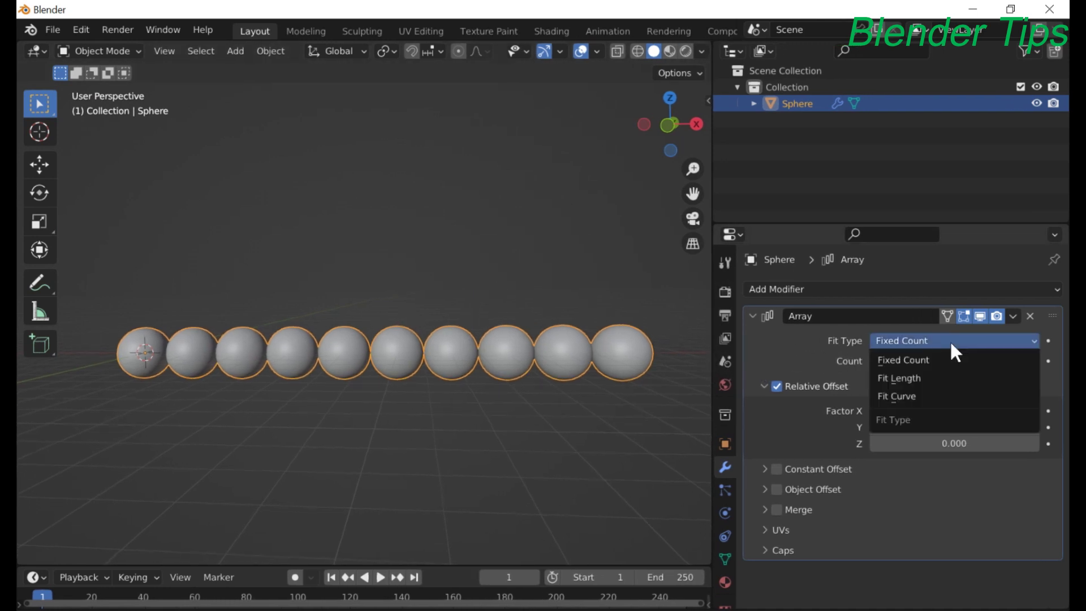
left_click(932, 376)
middle_click_drag(367, 282, 391, 333)
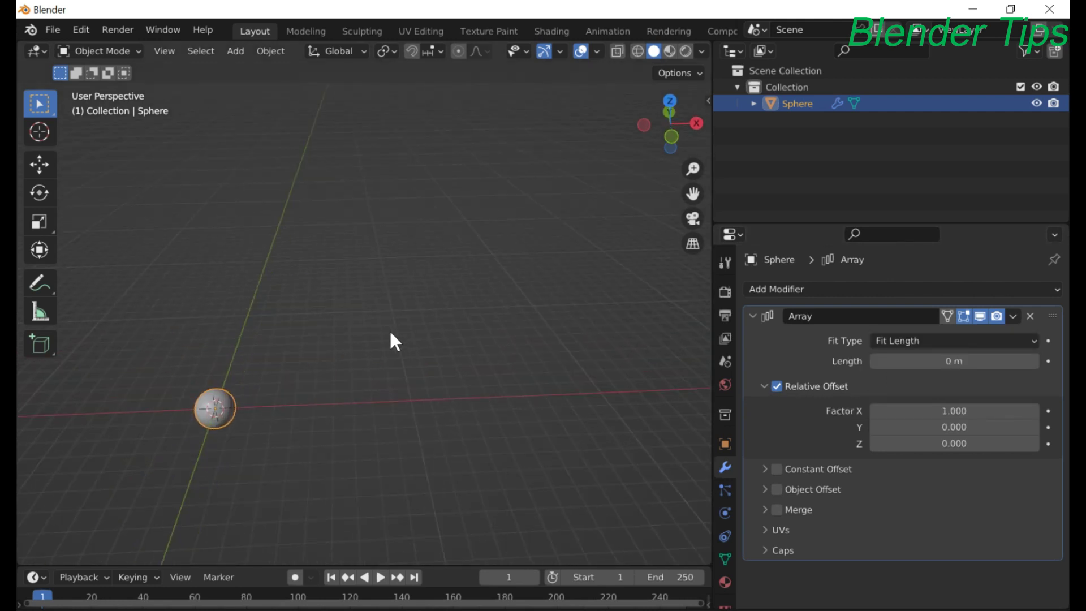
middle_click_drag(341, 387, 363, 312, "shift")
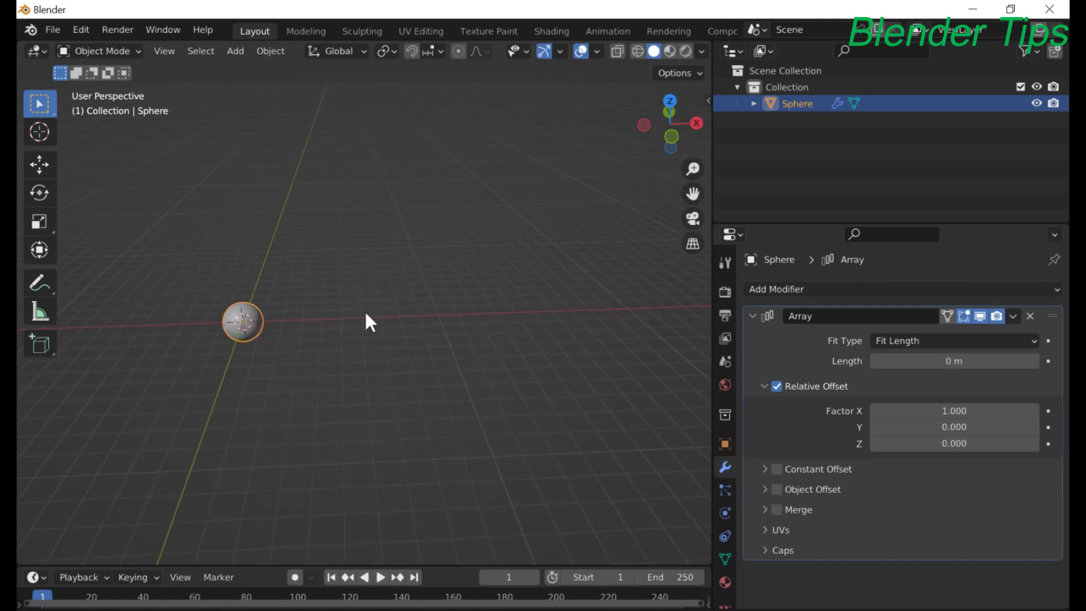
scroll(364, 312, "up", 1)
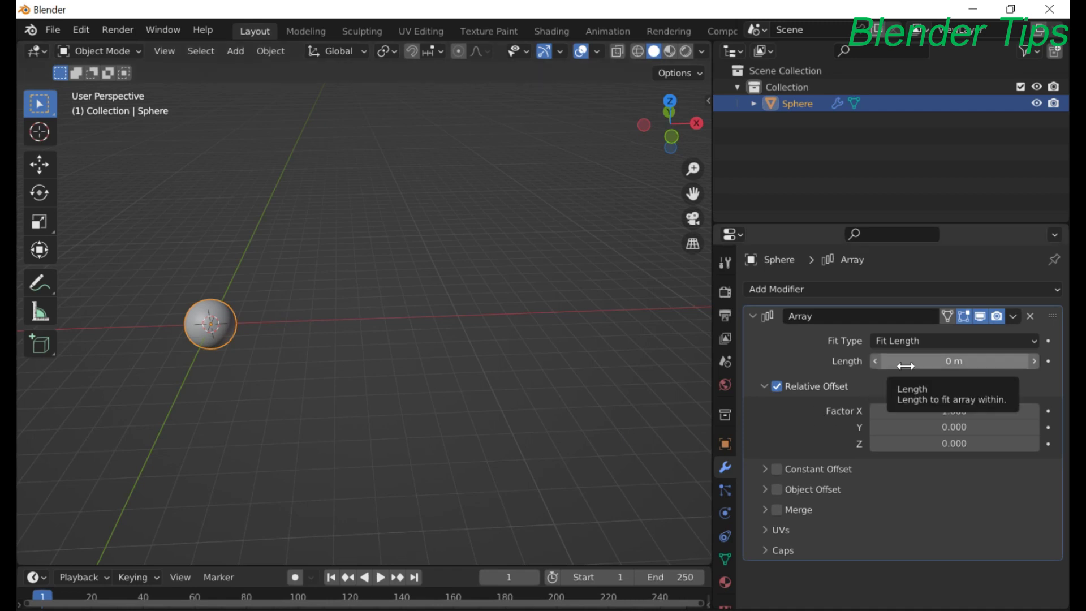
Step: Set the array's fit Length to 5 m
left_click(955, 361)
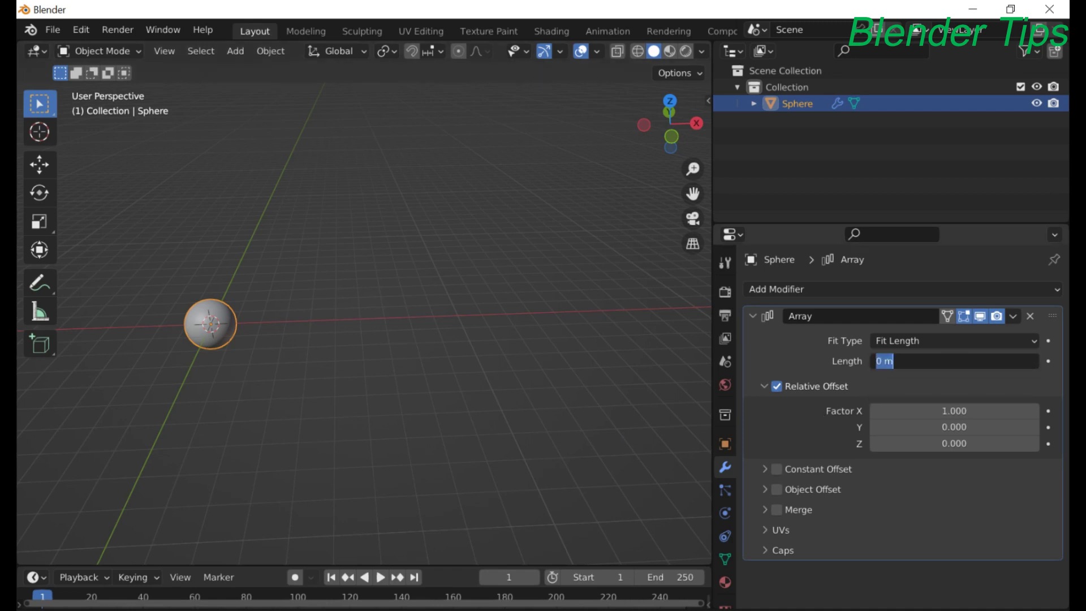
type("5")
key("Return")
middle_click_drag(616, 339, 448, 300)
scroll(400, 281, "up", 5)
scroll(390, 281, "down", 4)
scroll(448, 301, "up", 5)
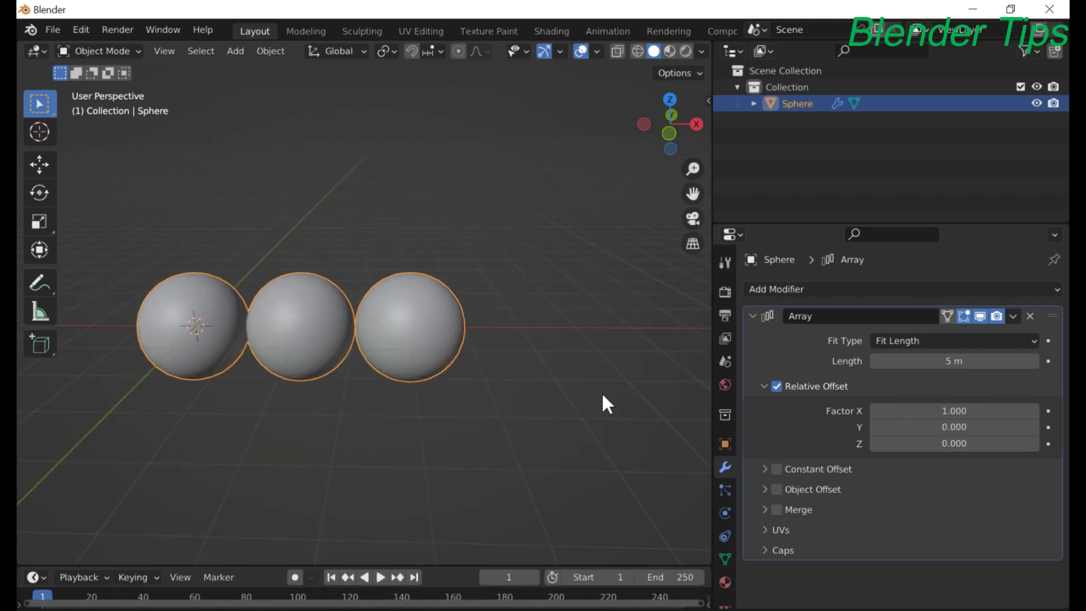
Step: Set Factor X to 1.9, then drag it down to -0.6 so the spheres overlap
left_click(909, 411)
type("1.9")
key("Return")
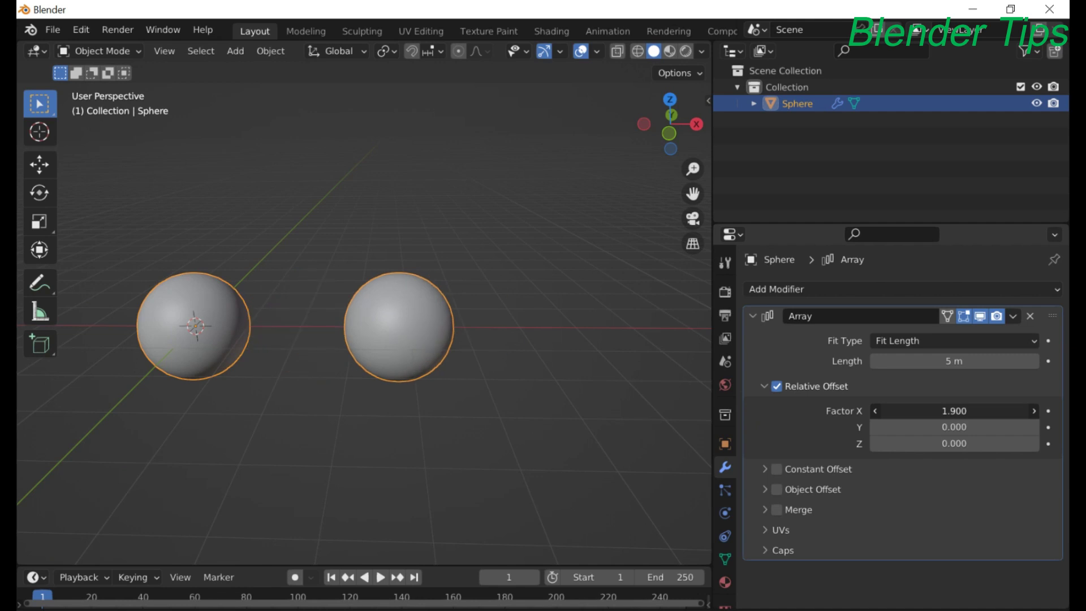
scroll(470, 335, "down", 8)
scroll(469, 335, "down", 3)
scroll(385, 322, "down", 2)
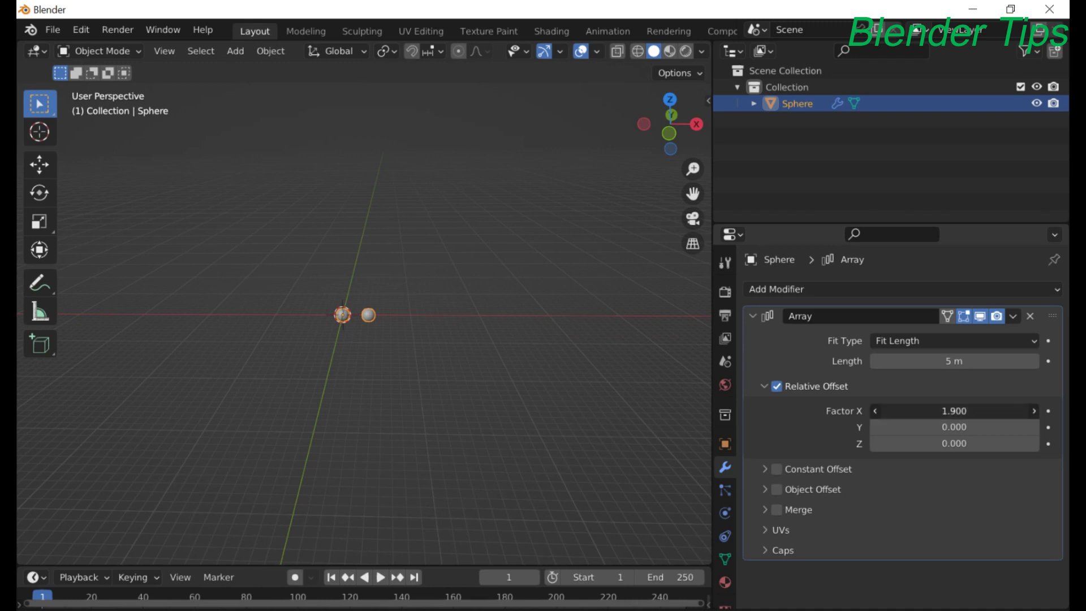
left_click_drag(954, 411, 813, 411)
Step: Change the array's Relative Offset Factor X from -0.600 to 1.000 so the three spheres touch
key("ctrl+z")
key("ctrl+shift+z")
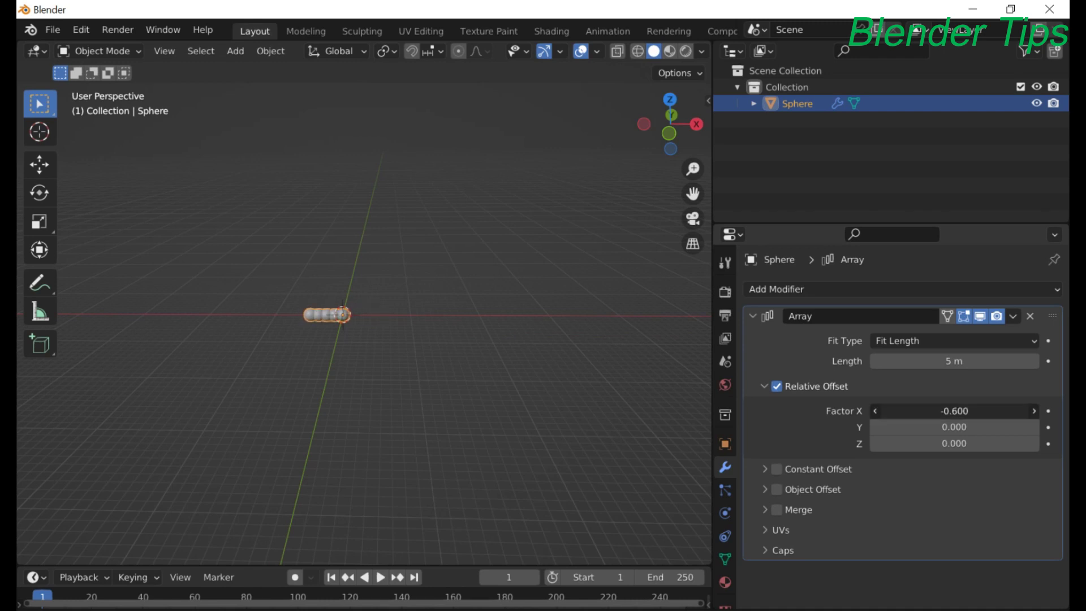
scroll(332, 321, "up", 6)
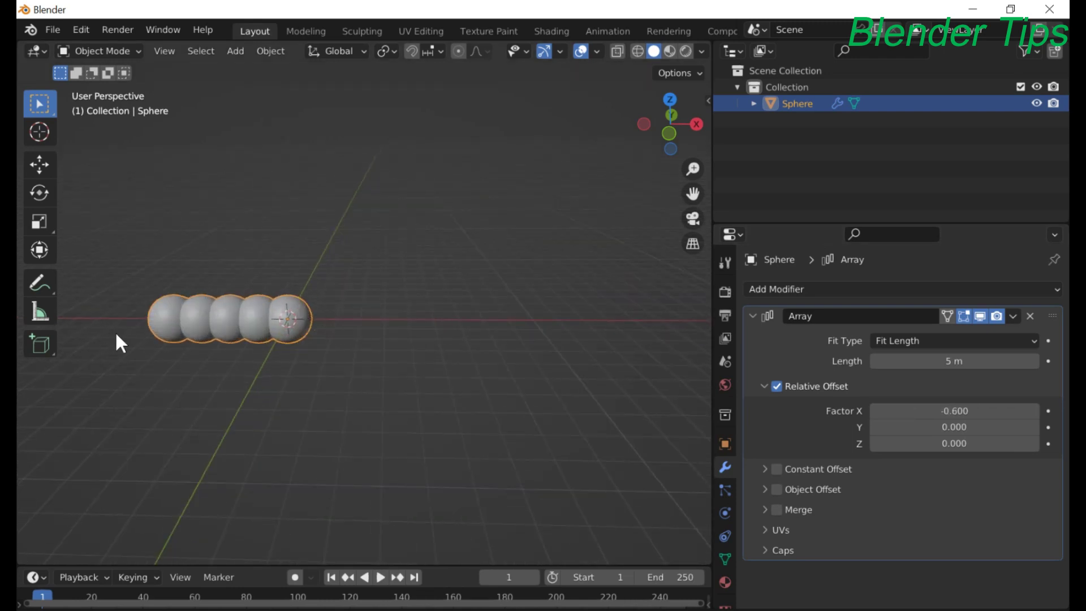
middle_click_drag(234, 361, 342, 366)
scroll(364, 357, "up", 4)
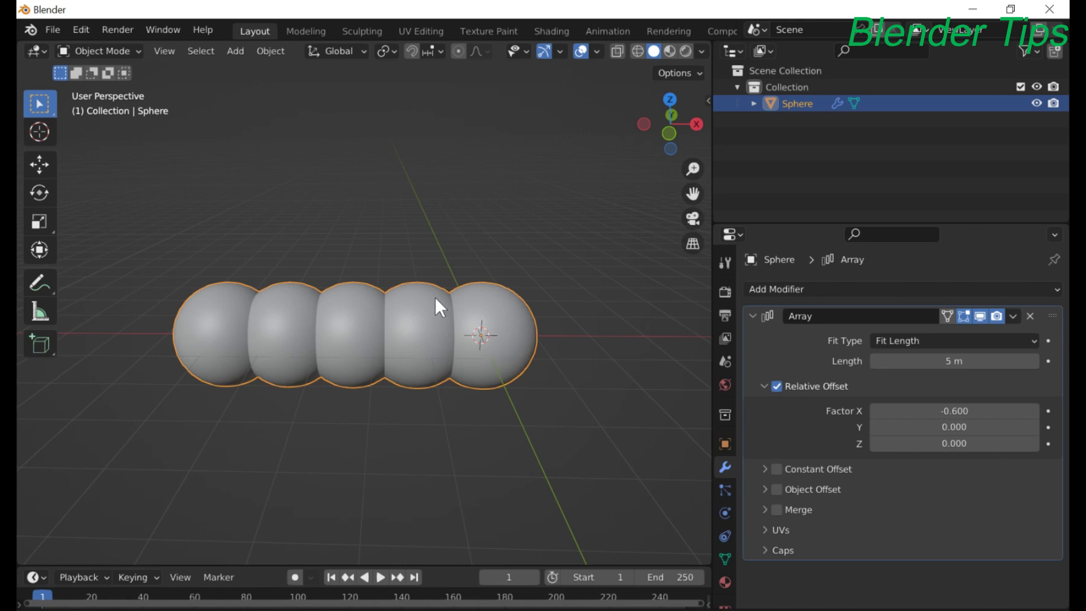
scroll(487, 375, "down", 3)
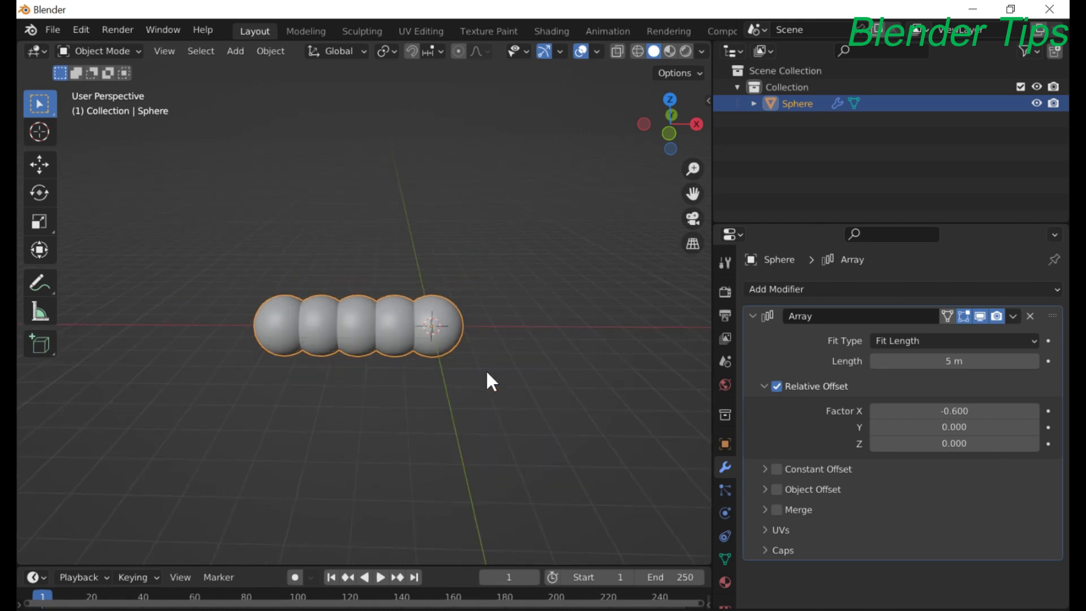
middle_click_drag(488, 378, 477, 391)
scroll(477, 390, "up", 2)
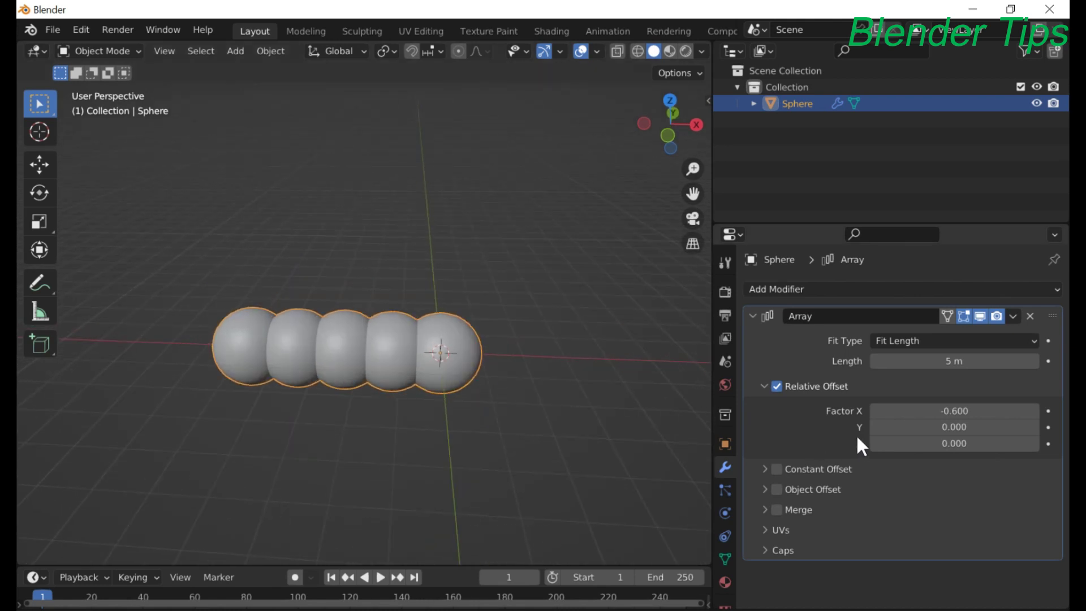
left_click(921, 416)
type("1")
key("Return")
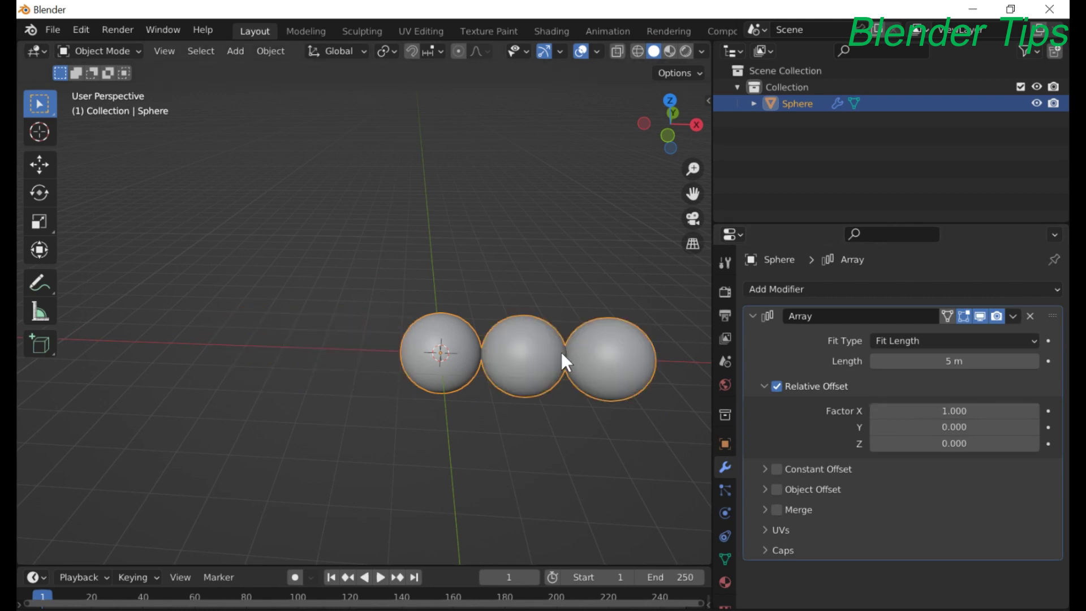
middle_click_drag(561, 352, 471, 343, "shift")
scroll(473, 363, "up", 3)
scroll(472, 363, "down", 3)
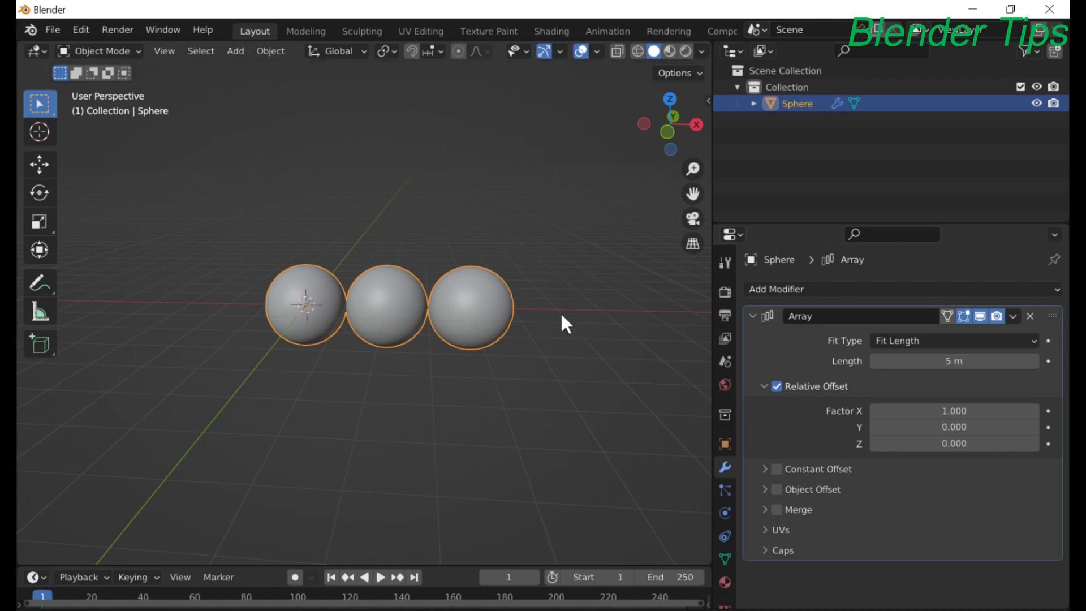
scroll(536, 316, "down", 3)
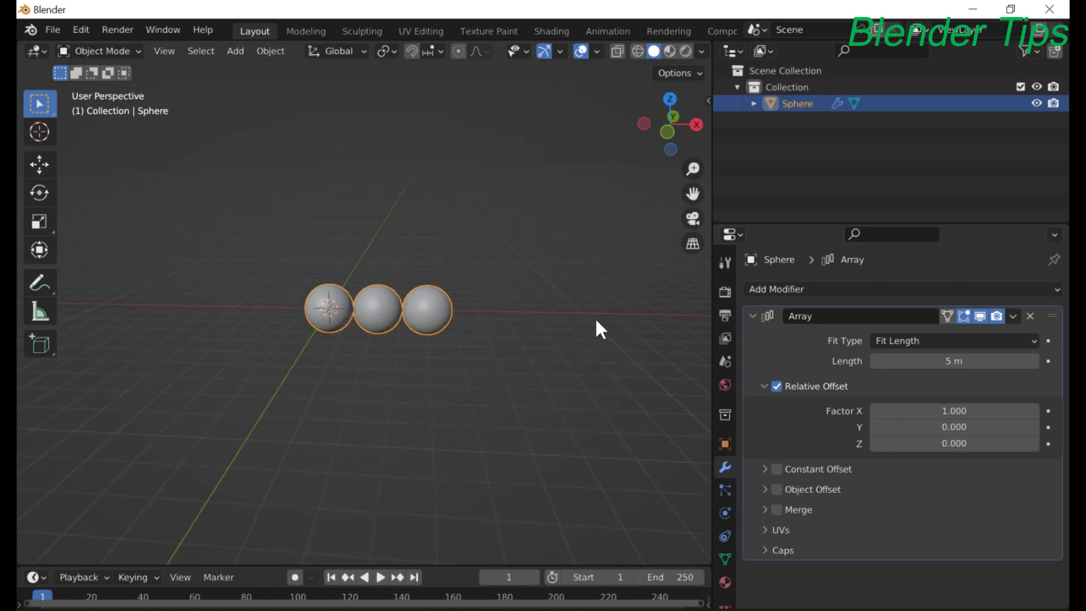
scroll(596, 329, "up", 1)
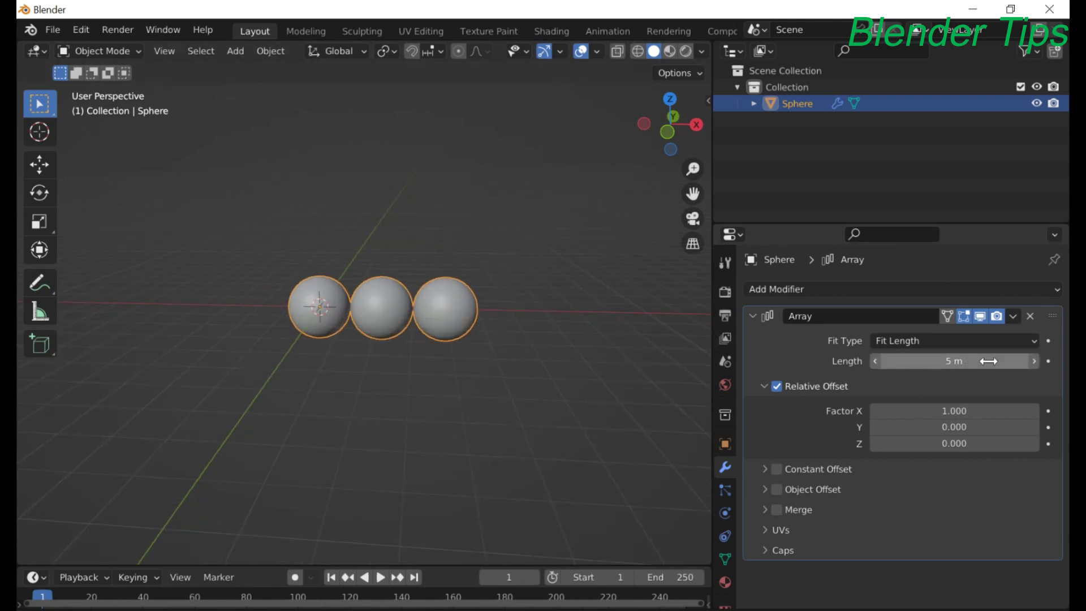
left_click(1028, 342)
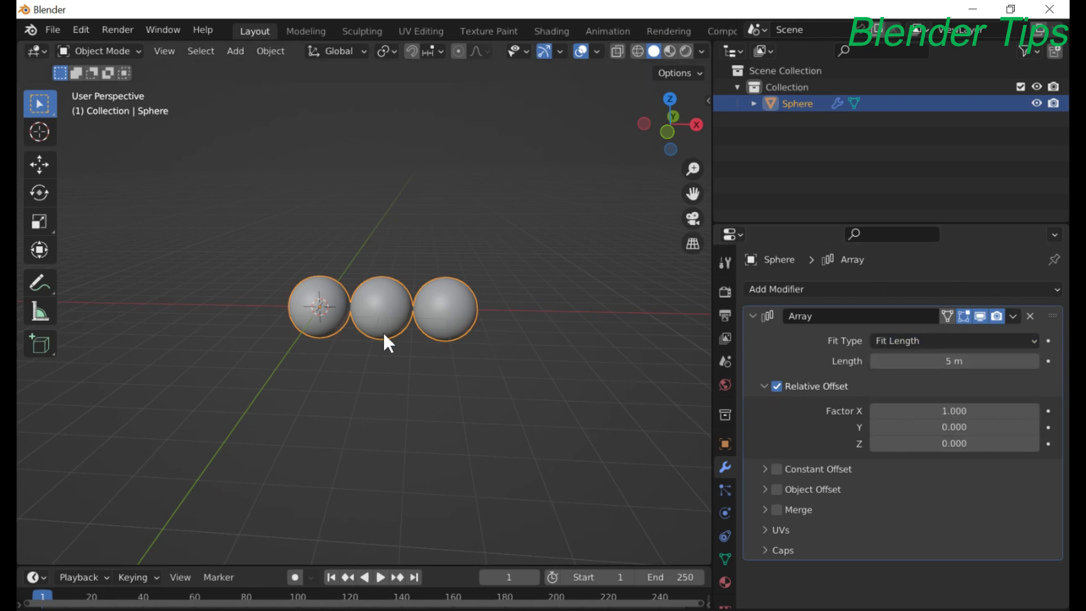
middle_click_drag(383, 340, 460, 371)
scroll(456, 364, "up", 2)
scroll(426, 368, "down", 2)
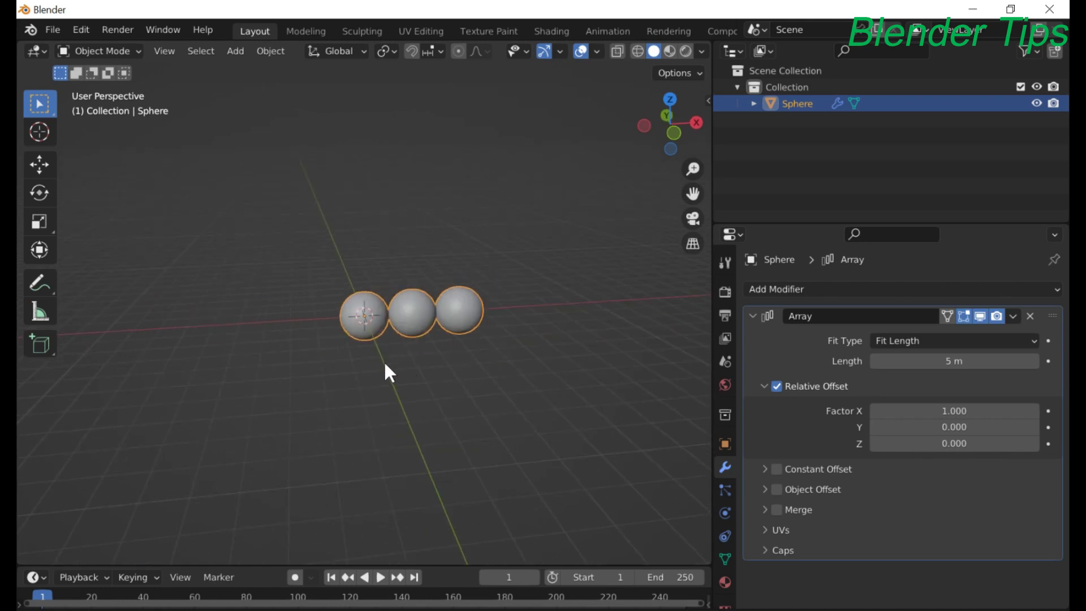
left_click_drag(248, 255, 458, 360)
Step: Replace the arrayed sphere with a new modifier-free UV sphere at the world origin
key("Delete")
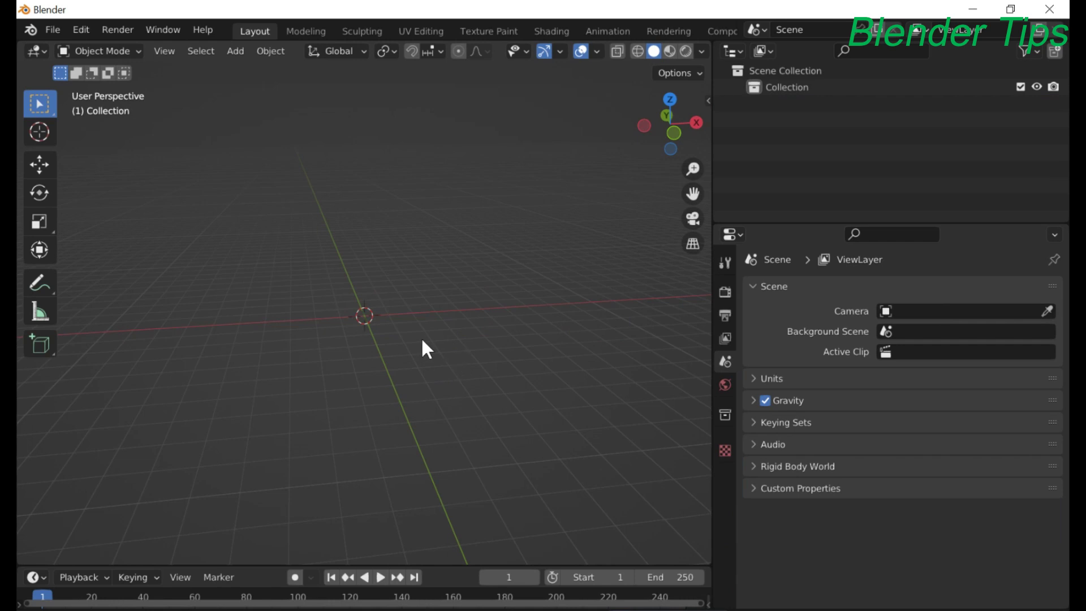
middle_click_drag(454, 351, 456, 348)
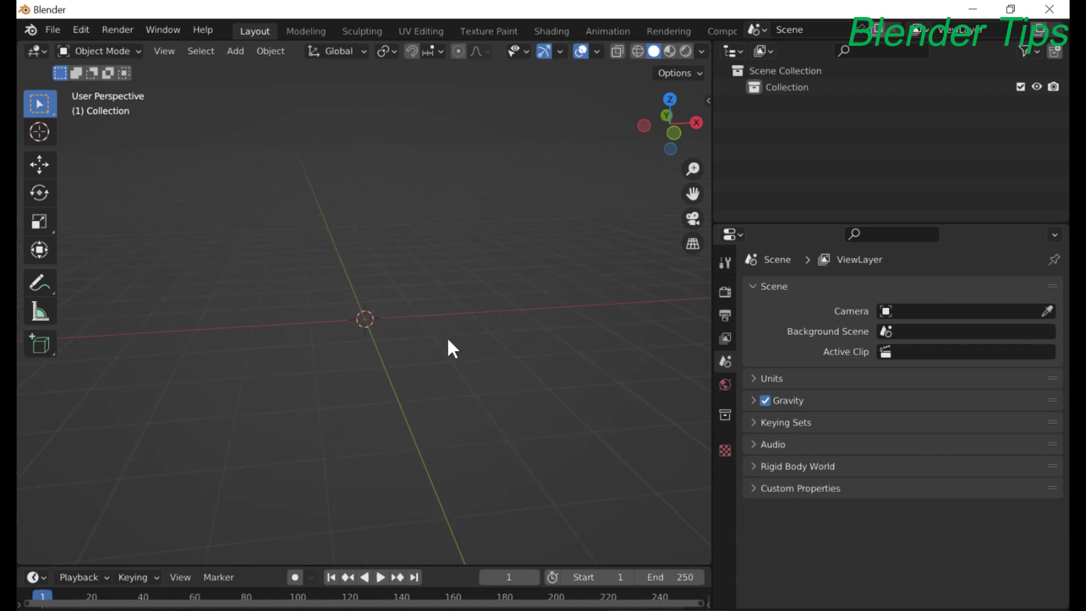
key("shift+a")
mouse_move(388, 295)
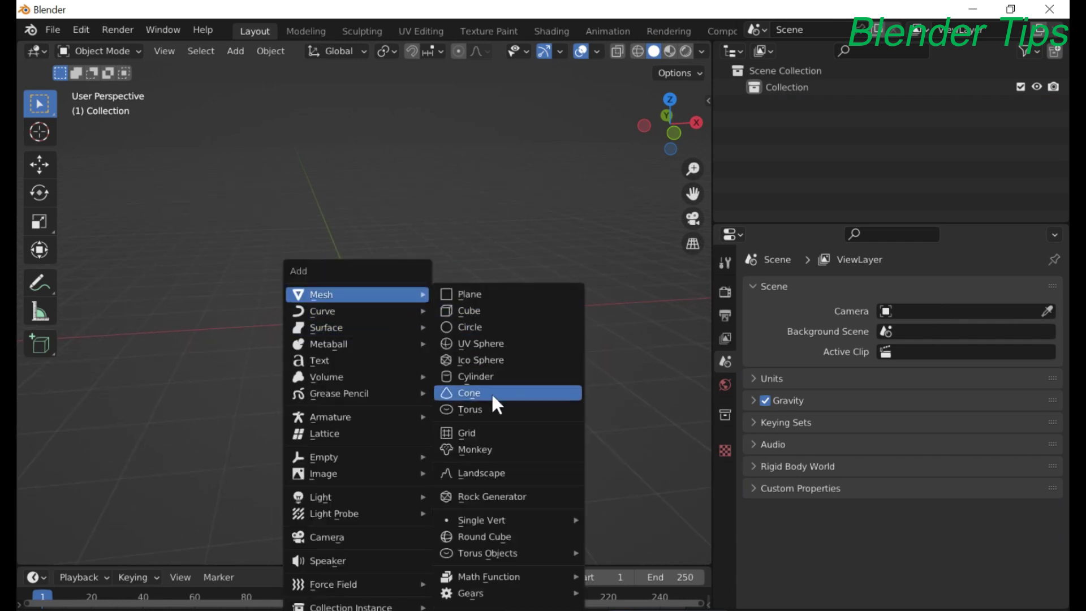
left_click(481, 344)
scroll(456, 346, "down", 10)
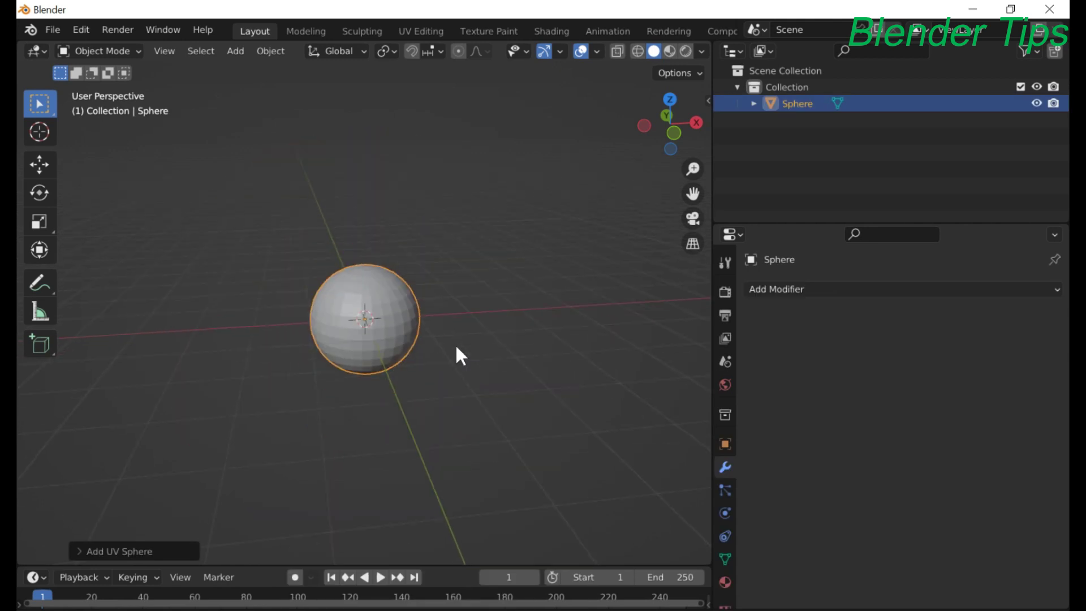
middle_click_drag(455, 343, 358, 378)
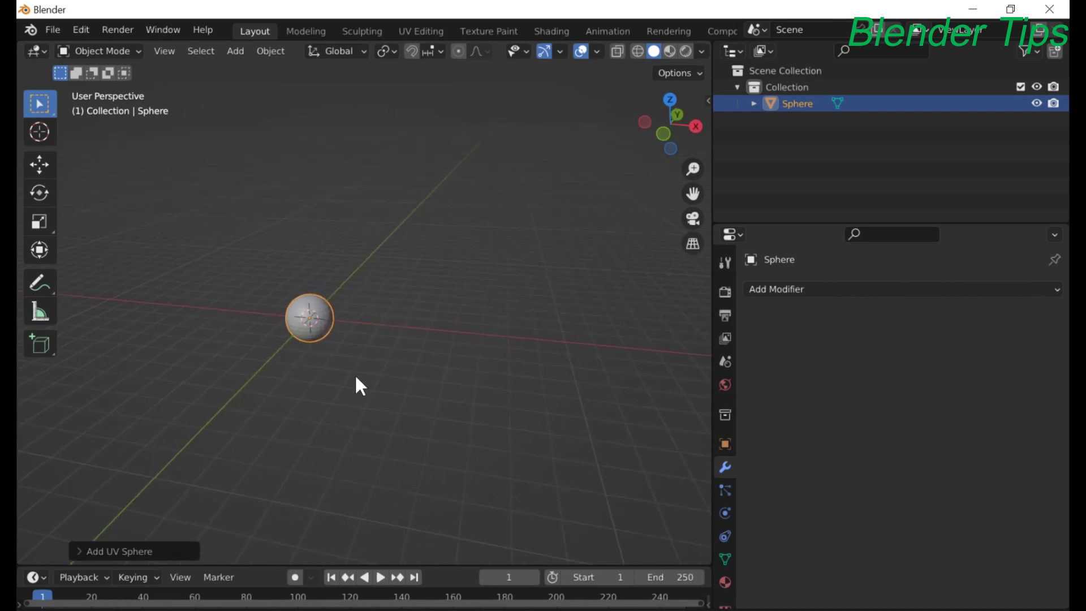
key("shift+a")
mouse_move(331, 310)
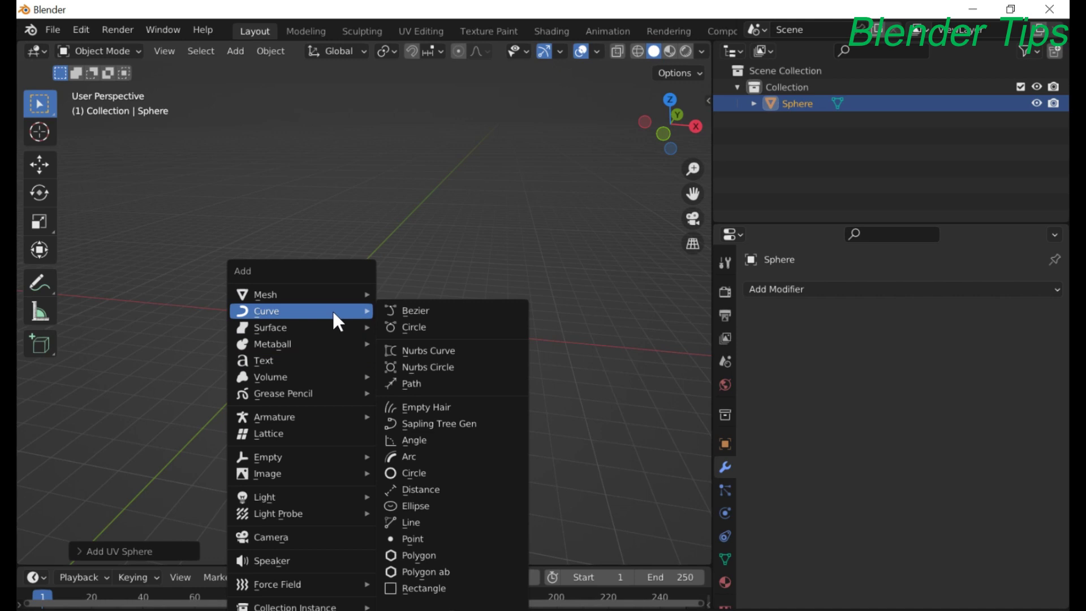
Step: Add a BezierCircle and scale it up into a large ring around the small sphere
left_click(434, 334)
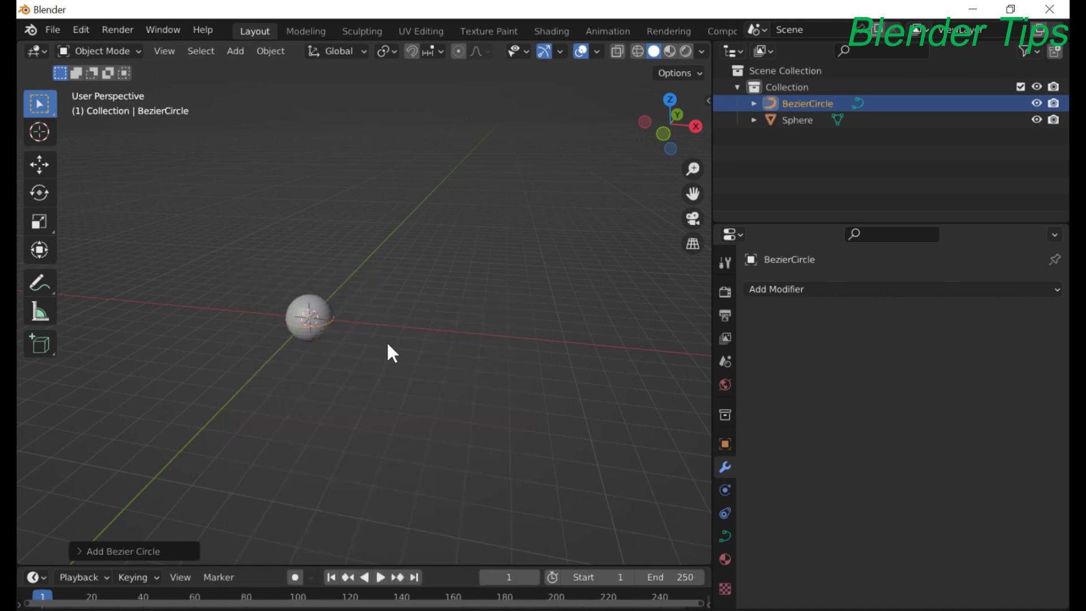
key("s")
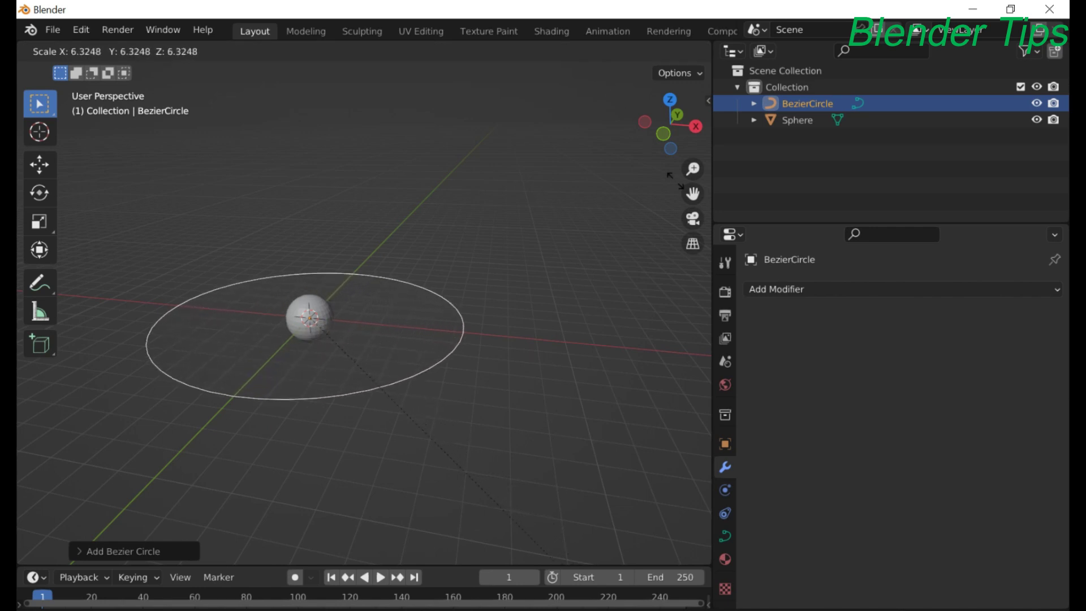
left_click(657, 278)
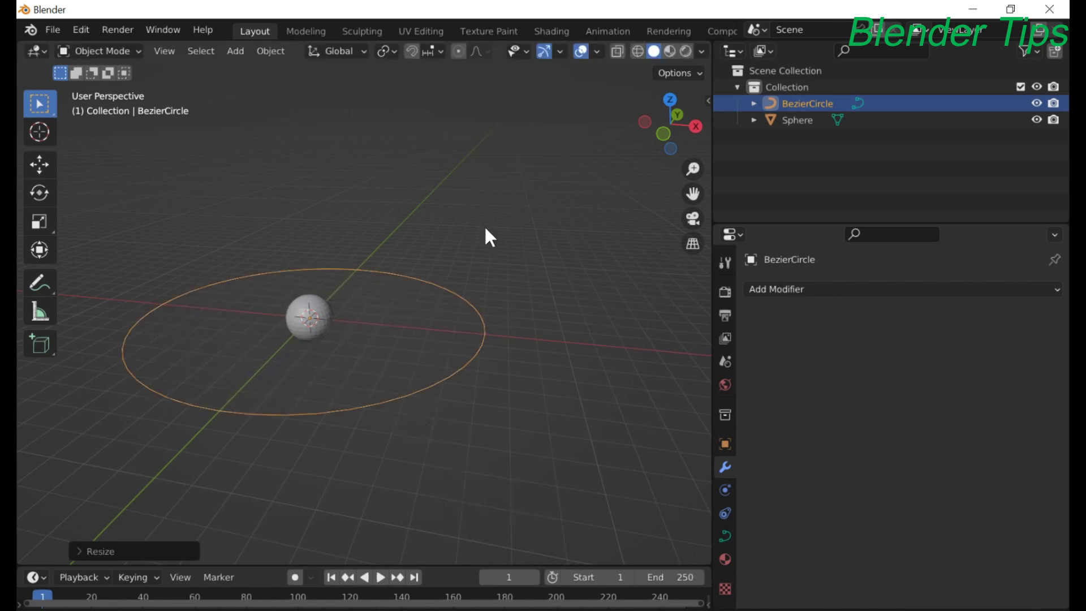
scroll(453, 294, "down", 4)
middle_click_drag(453, 293, 468, 249)
scroll(468, 249, "up", 1)
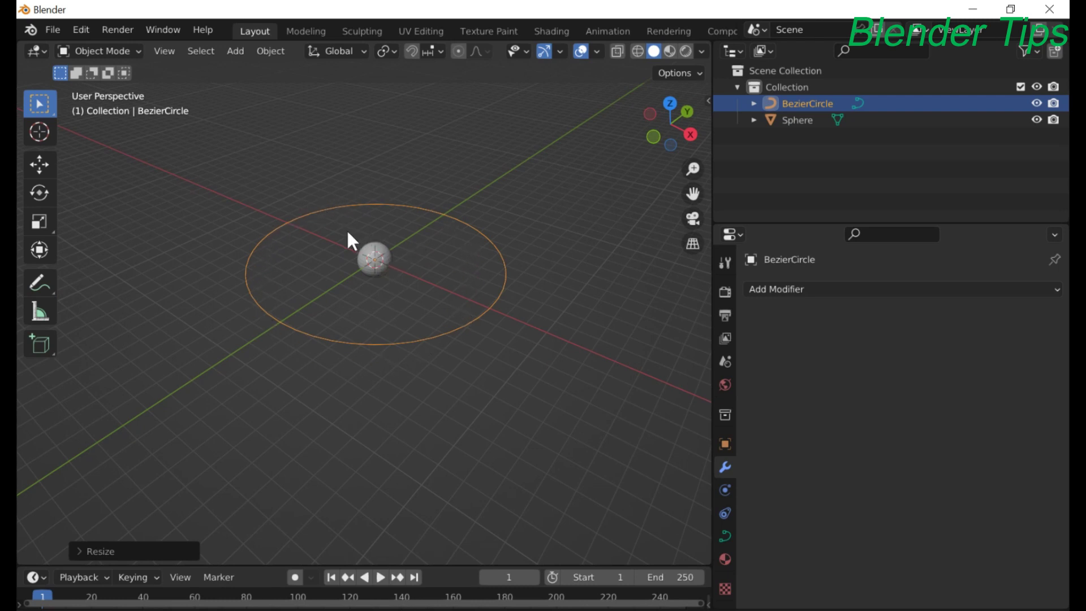
scroll(544, 321, "down", 2)
middle_click_drag(524, 304, 524, 310)
scroll(524, 310, "up", 1)
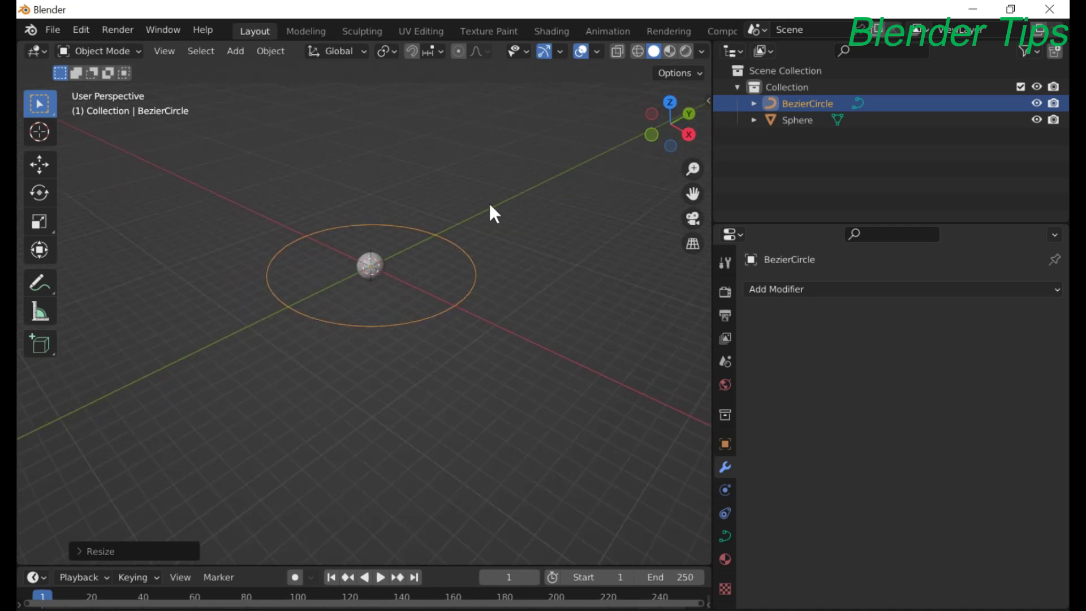
Step: Remove the stray Array modifier from the BezierCircle, then select the Sphere and list its modifiers
left_click(768, 288)
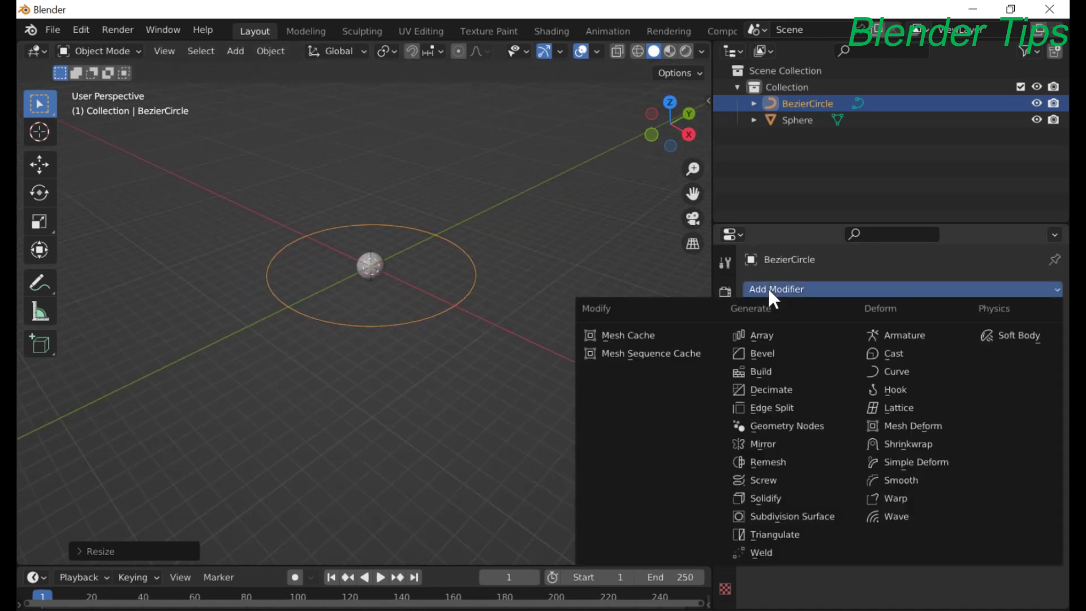
left_click(762, 336)
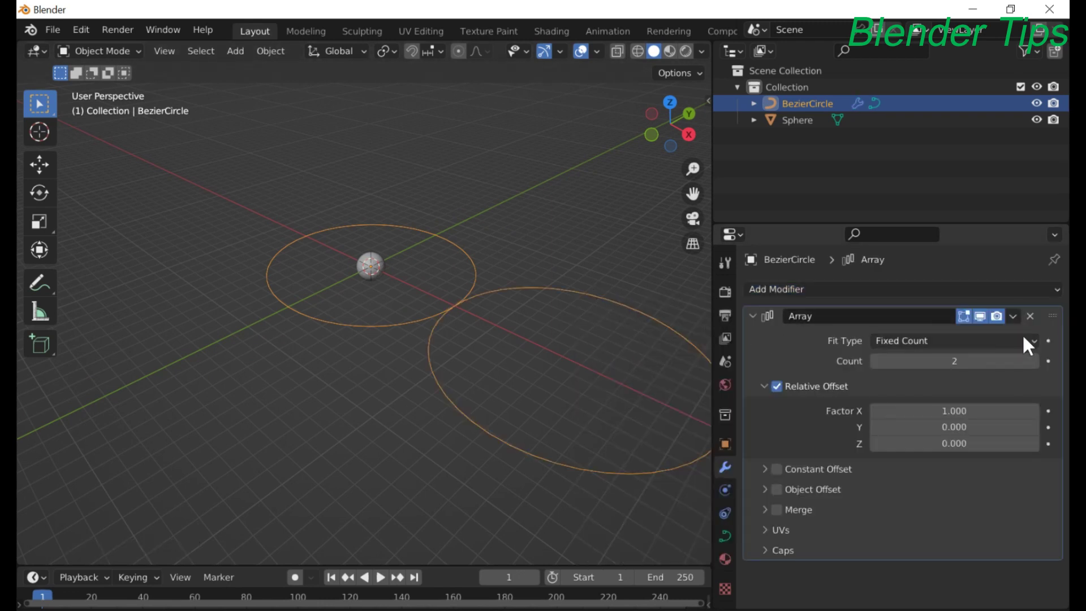
left_click(1030, 316)
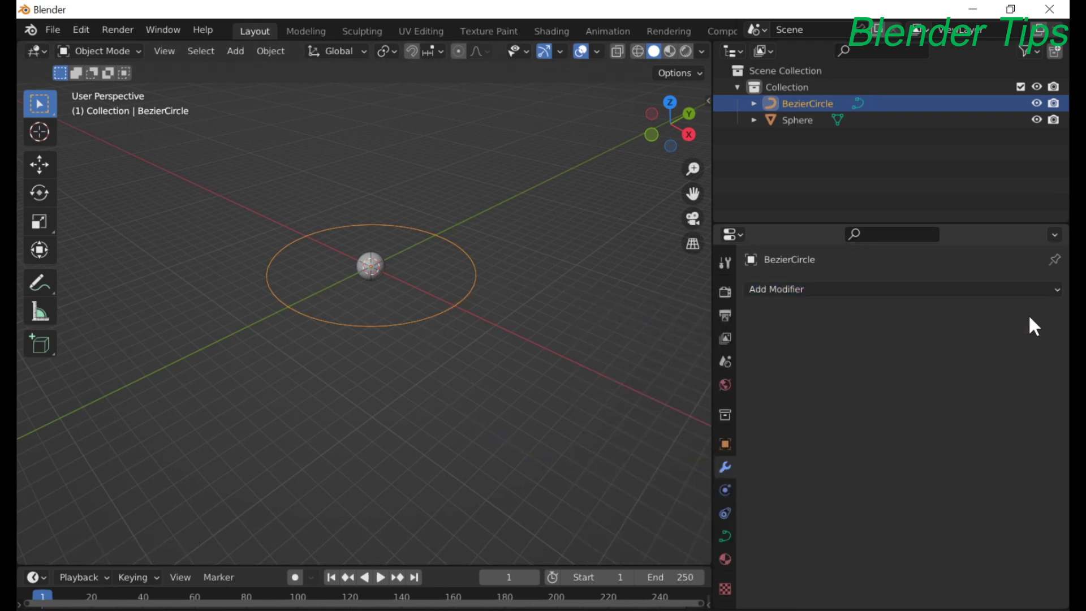
left_click(375, 258)
left_click(884, 289)
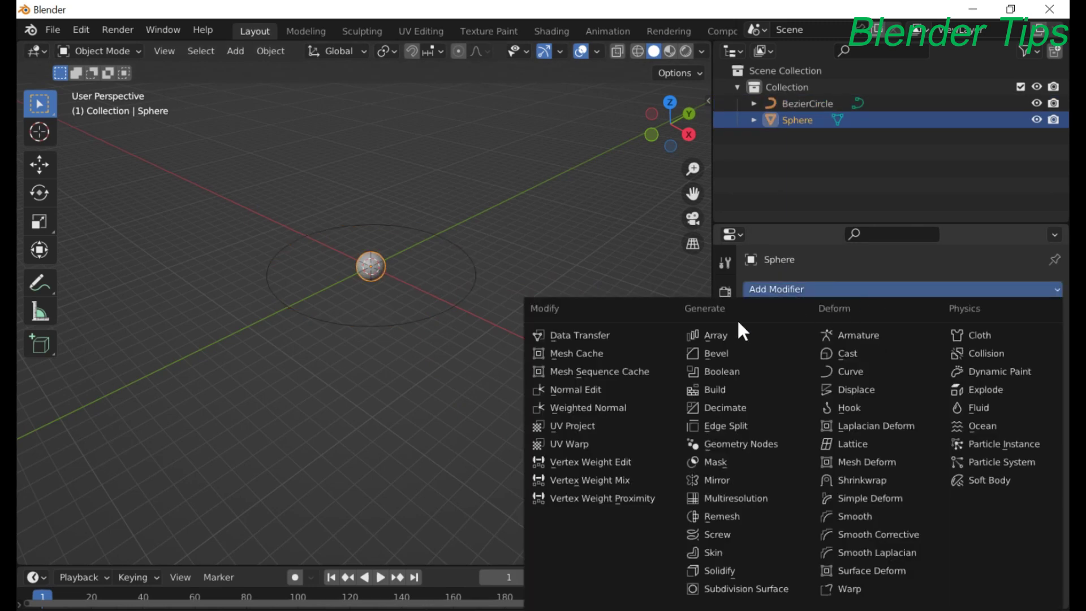
left_click(711, 335)
mouse_move(483, 314)
middle_mouse_down()
mouse_move(447, 332)
mouse_move(467, 300)
mouse_move(478, 331)
middle_mouse_up()
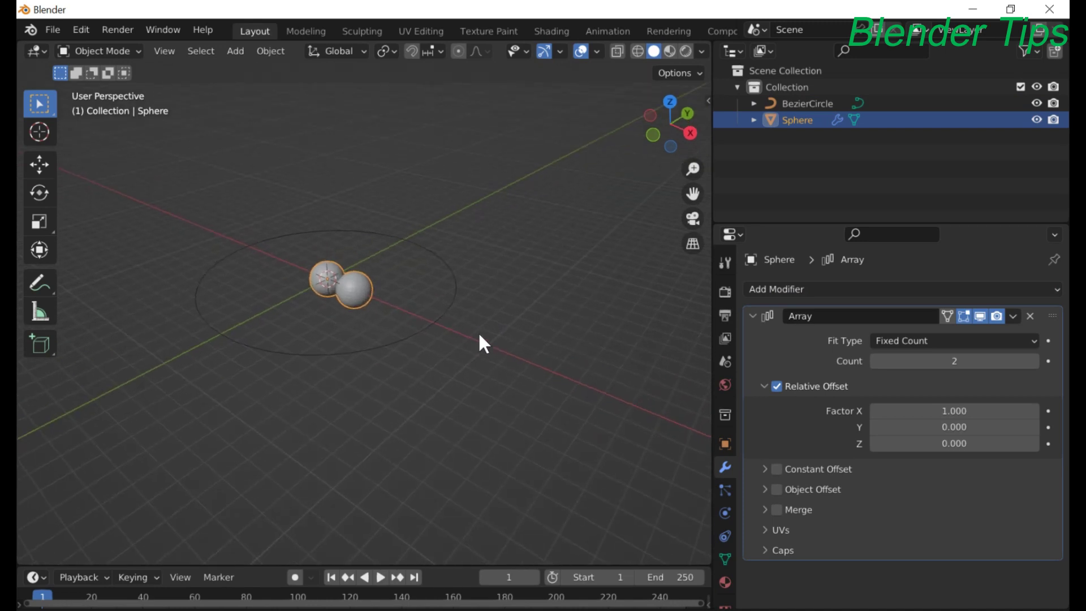
left_click(1010, 342)
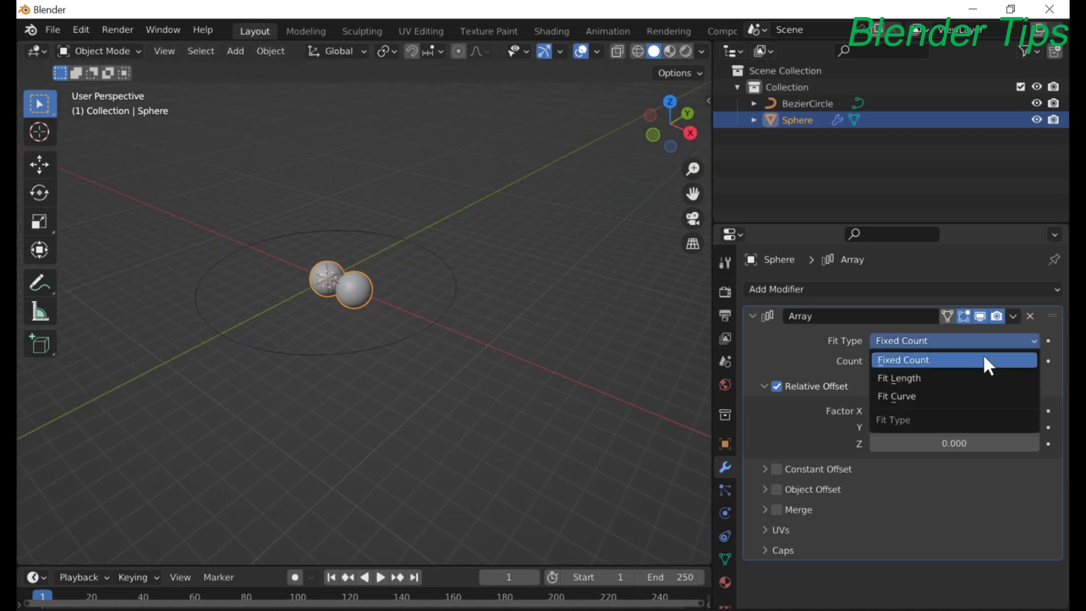
left_click(915, 395)
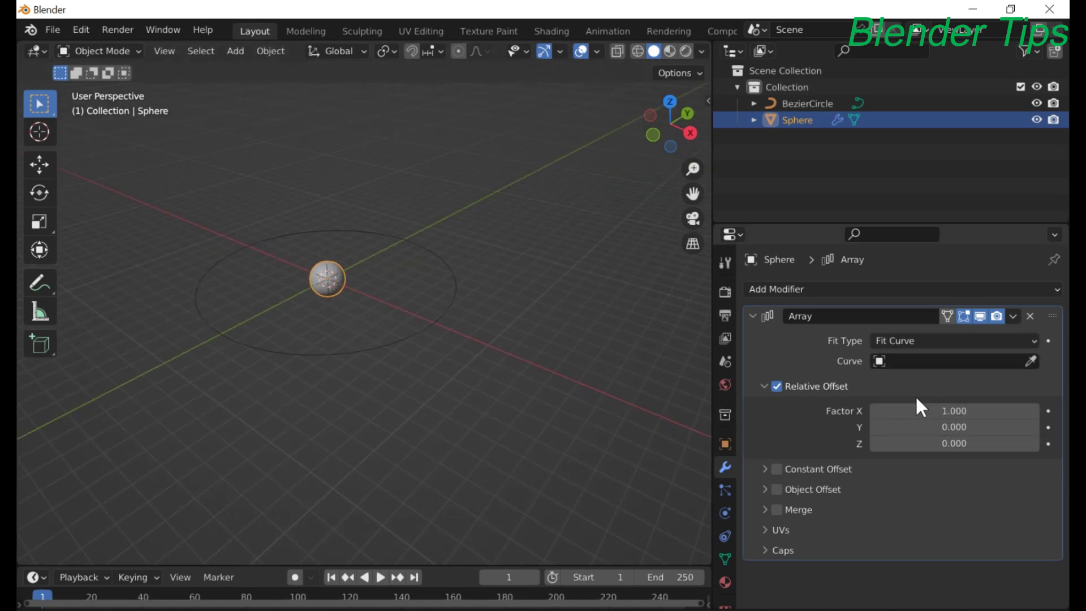
left_click(926, 364)
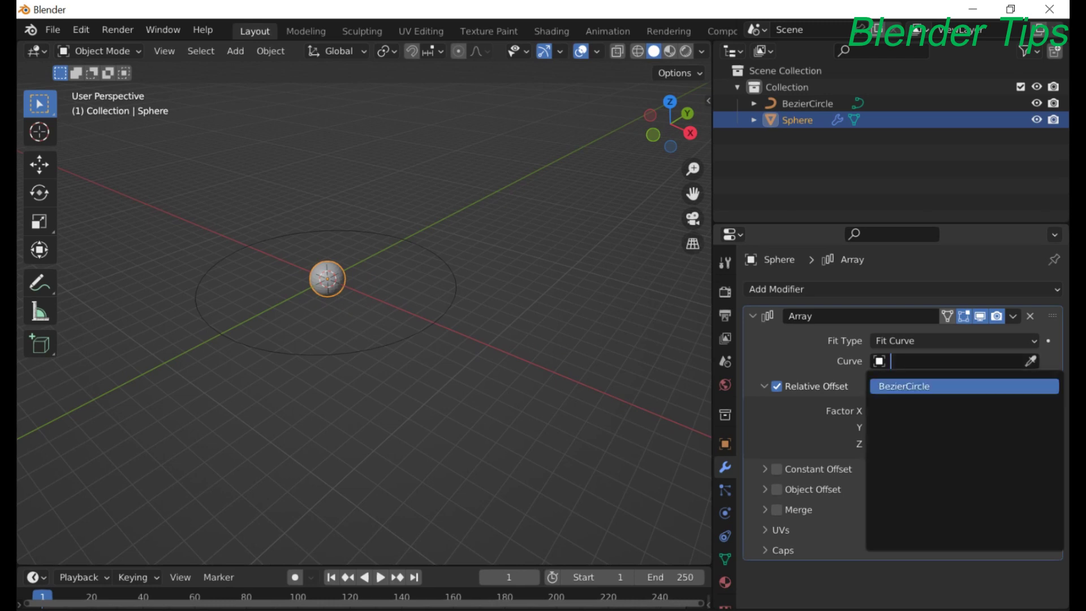
left_click(920, 387)
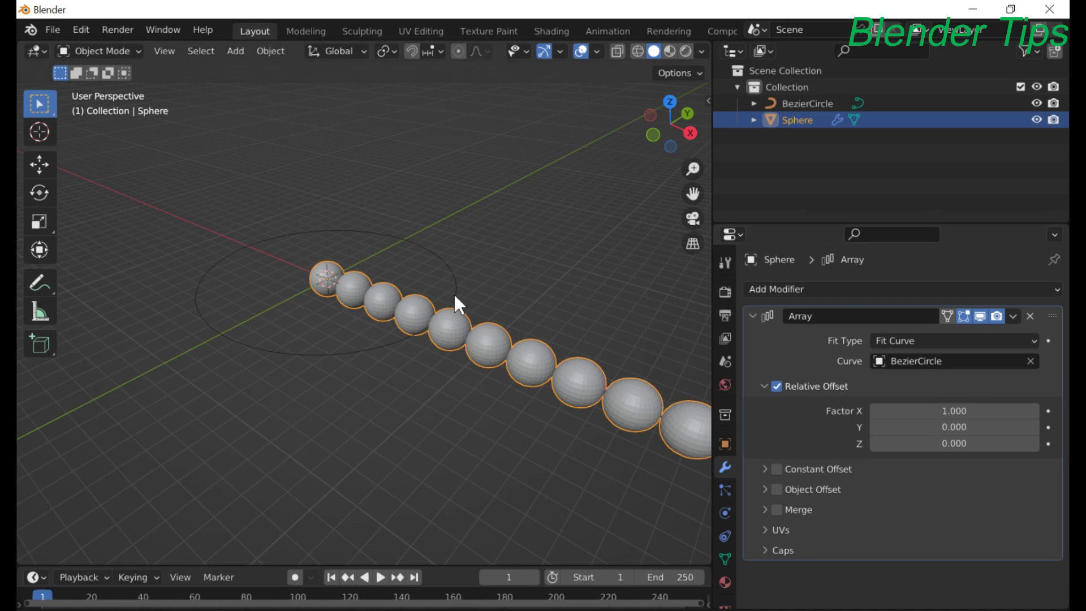
scroll(454, 293, "down", 6)
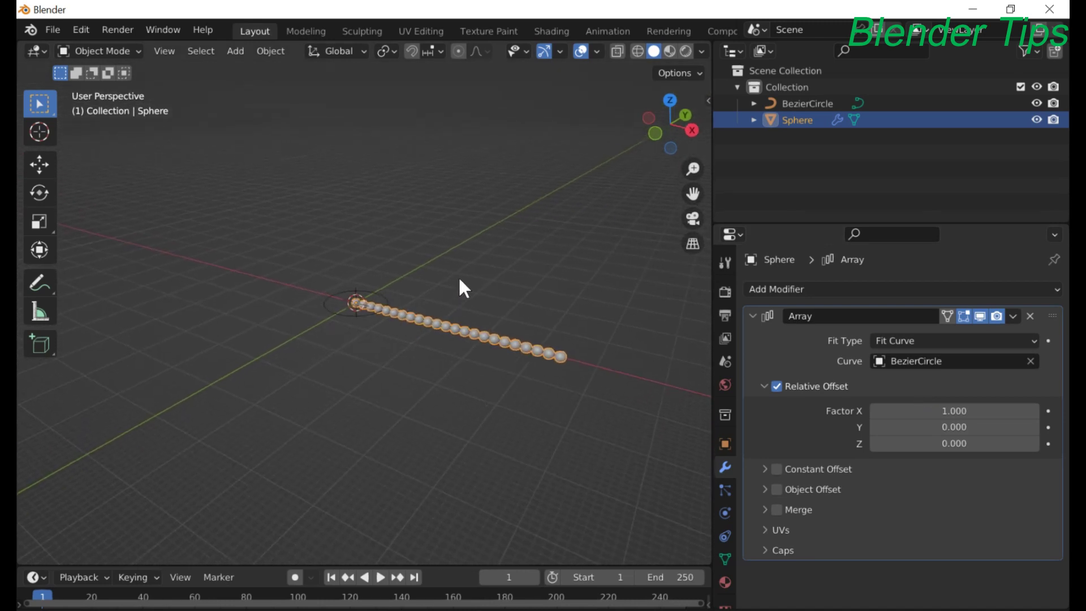
scroll(460, 279, "up", 4)
middle_click_drag(458, 274, 382, 259, "shift")
middle_click_drag(384, 263, 396, 294)
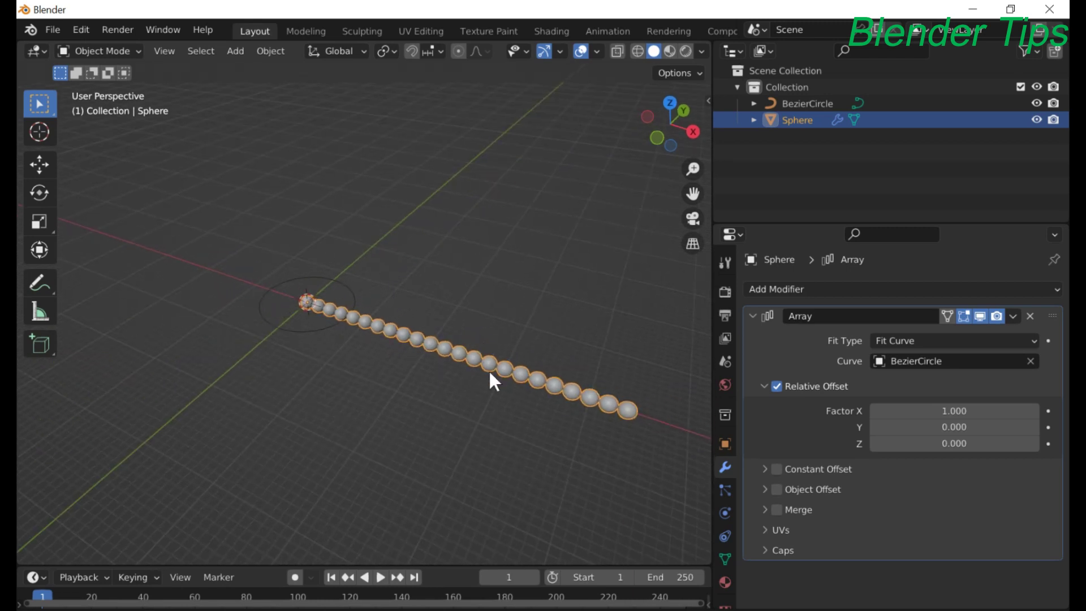
scroll(477, 341, "up", 2)
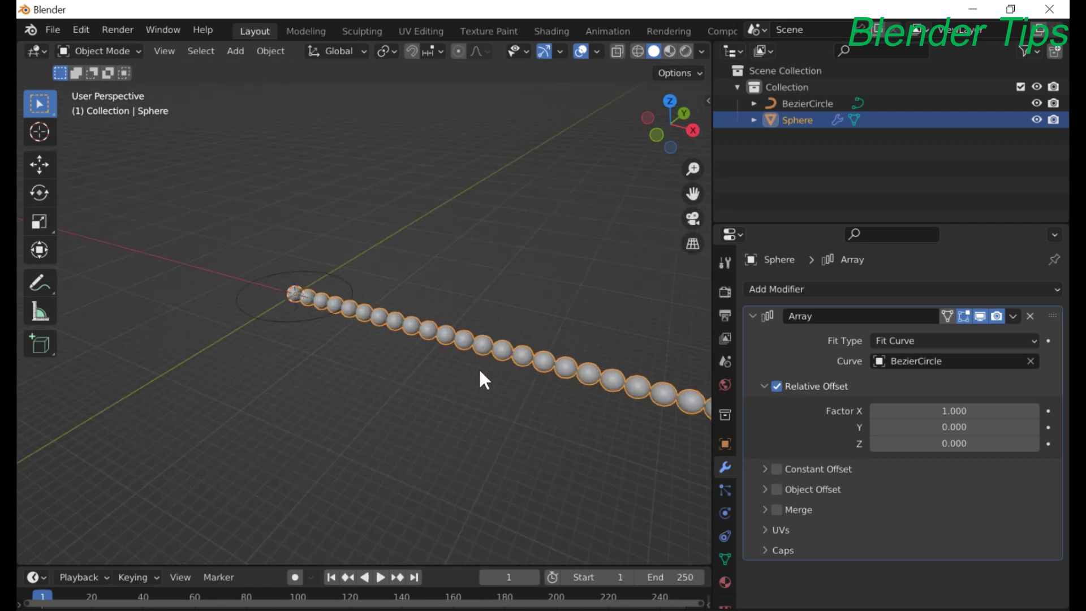
scroll(479, 367, "down", 2)
scroll(434, 353, "up", 1)
scroll(439, 348, "down", 2)
middle_click_drag(439, 348, 459, 331)
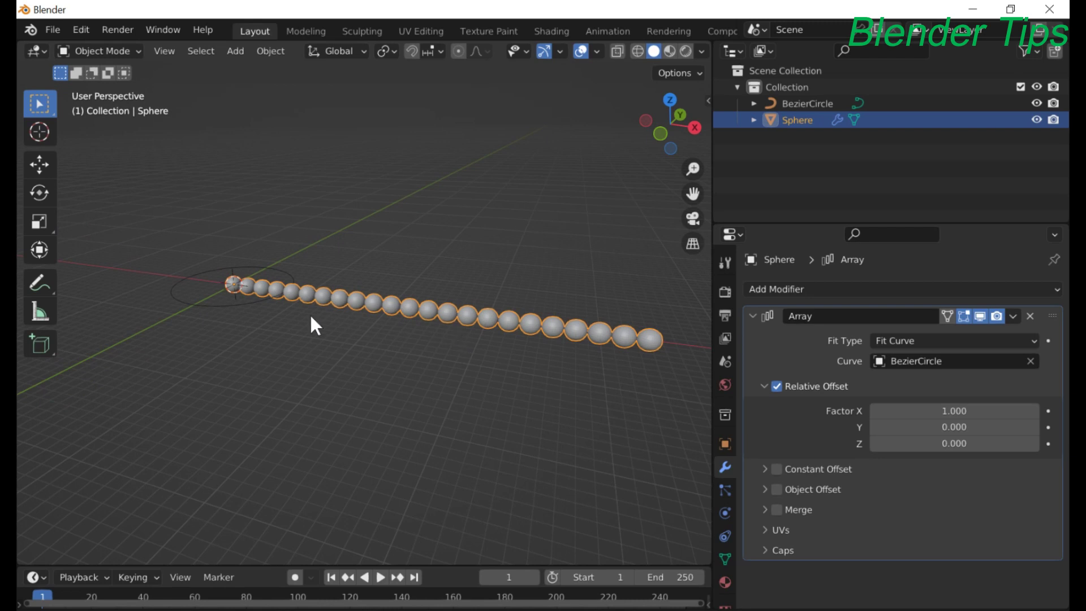
scroll(402, 328, "down", 2)
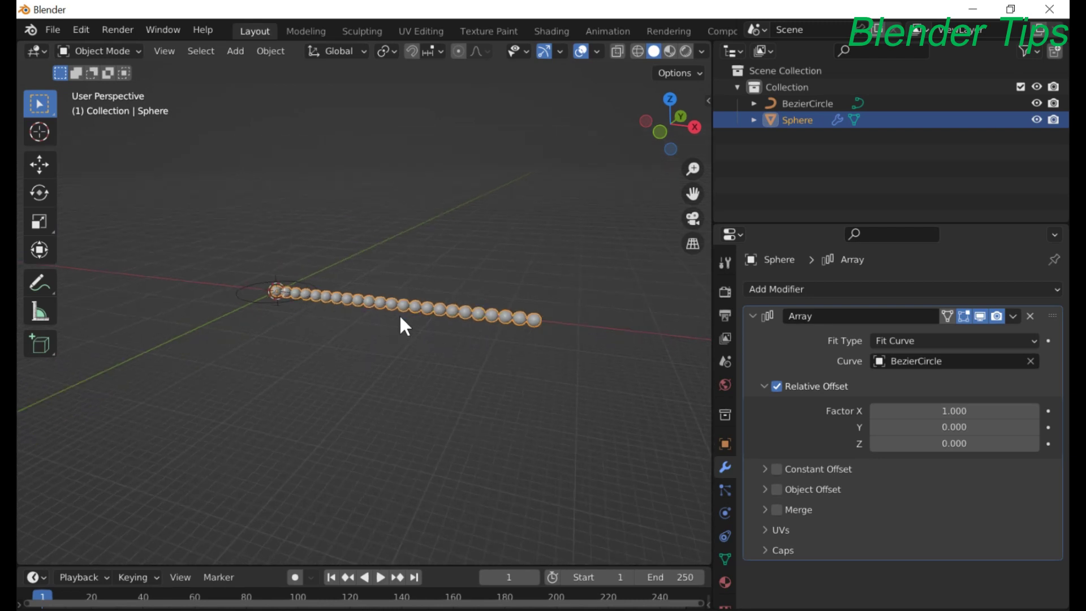
scroll(398, 319, "up", 4)
scroll(410, 348, "down", 4)
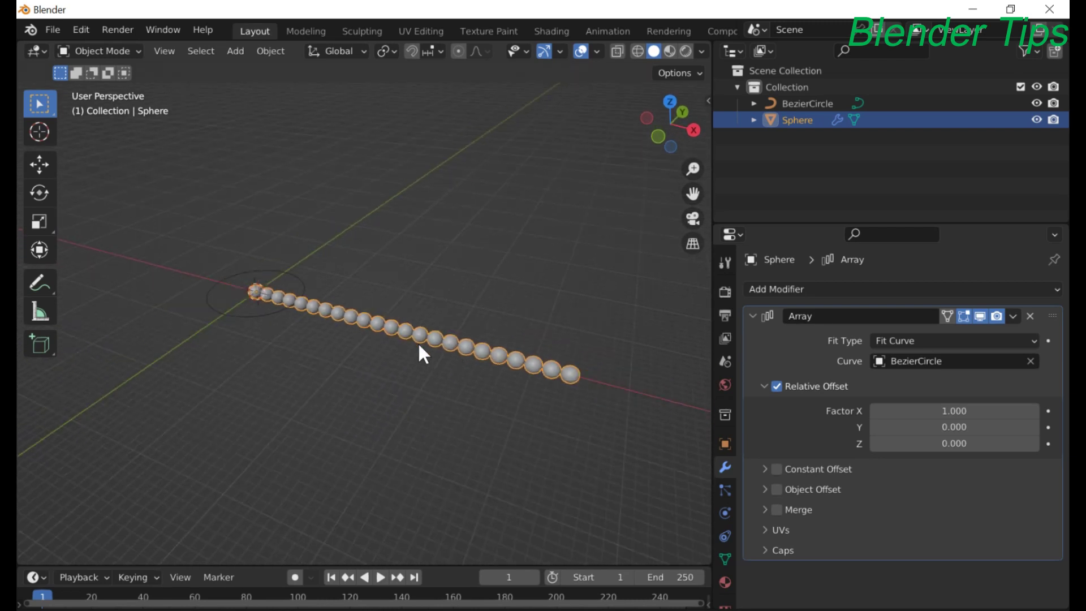
Step: Add a Curve deform modifier to the Sphere with BezierCircle as its curve object
left_click(756, 291)
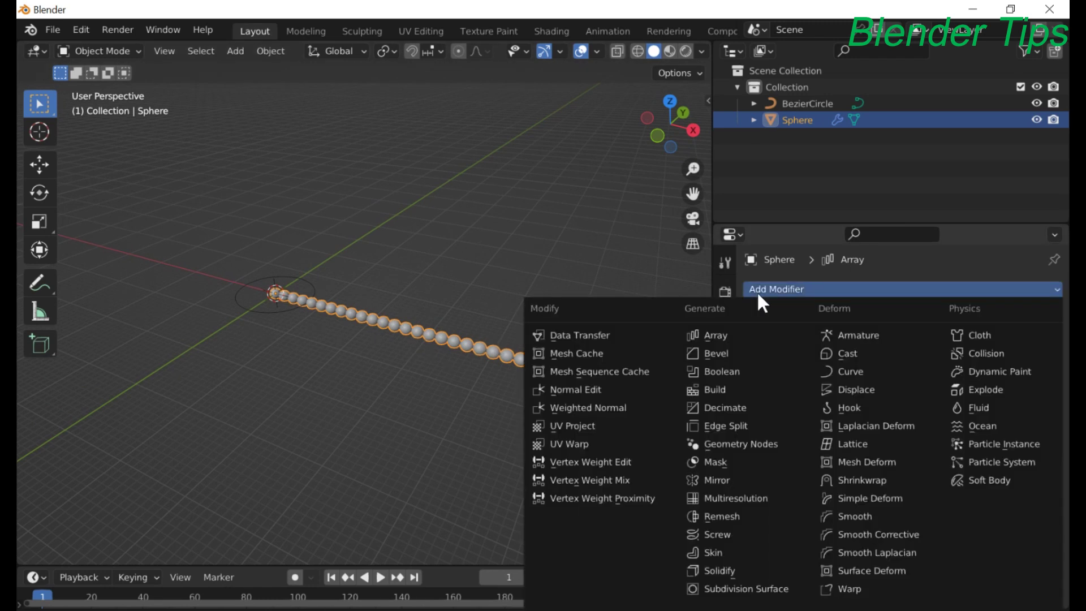
left_click(853, 371)
scroll(497, 293, "down", 2)
scroll(447, 293, "up", 5)
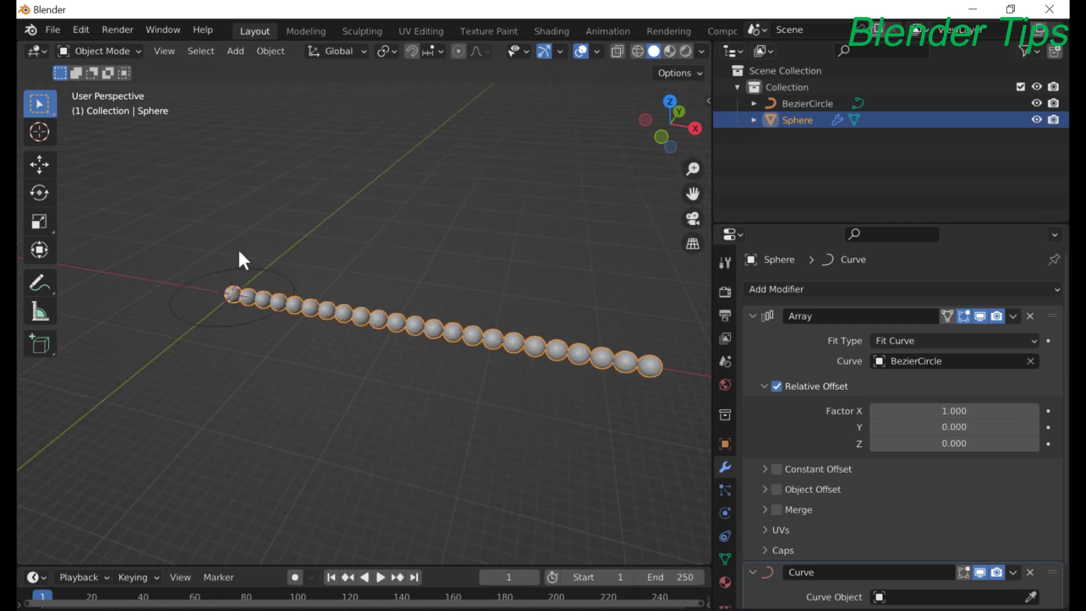
scroll(911, 526, "down", 2)
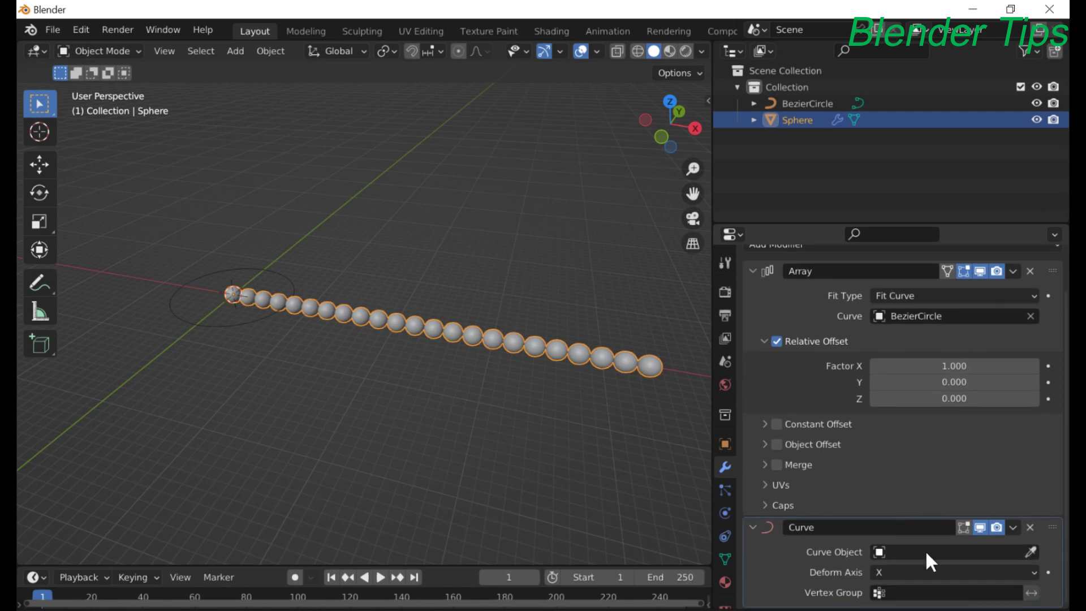
left_click(931, 552)
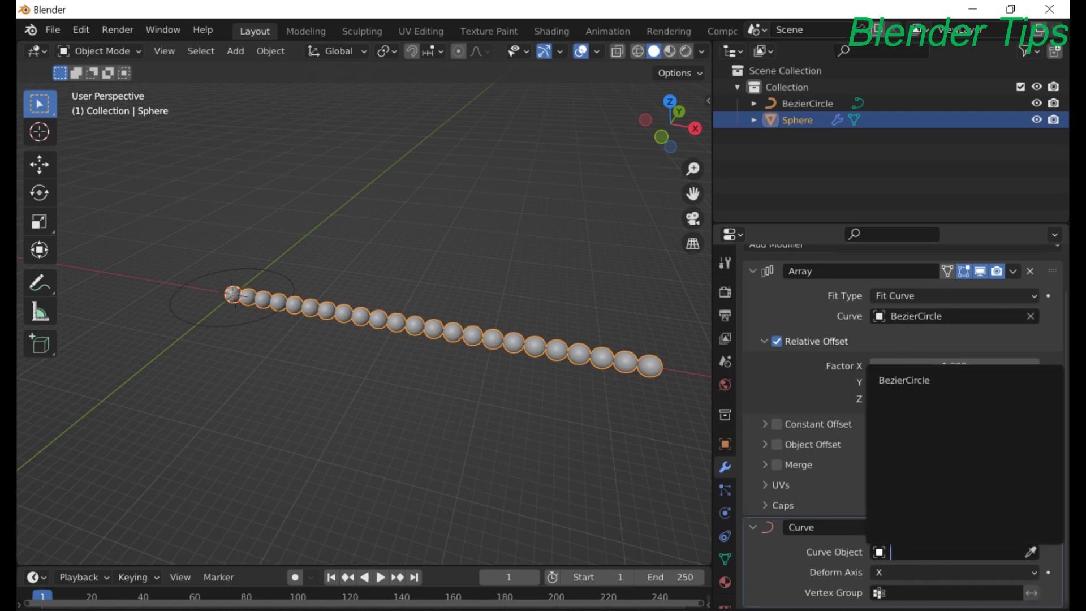
left_click(933, 380)
Step: Pan and orbit to inspect the sphere ring, where two spheres overlap at the ends
scroll(362, 319, "up", 3)
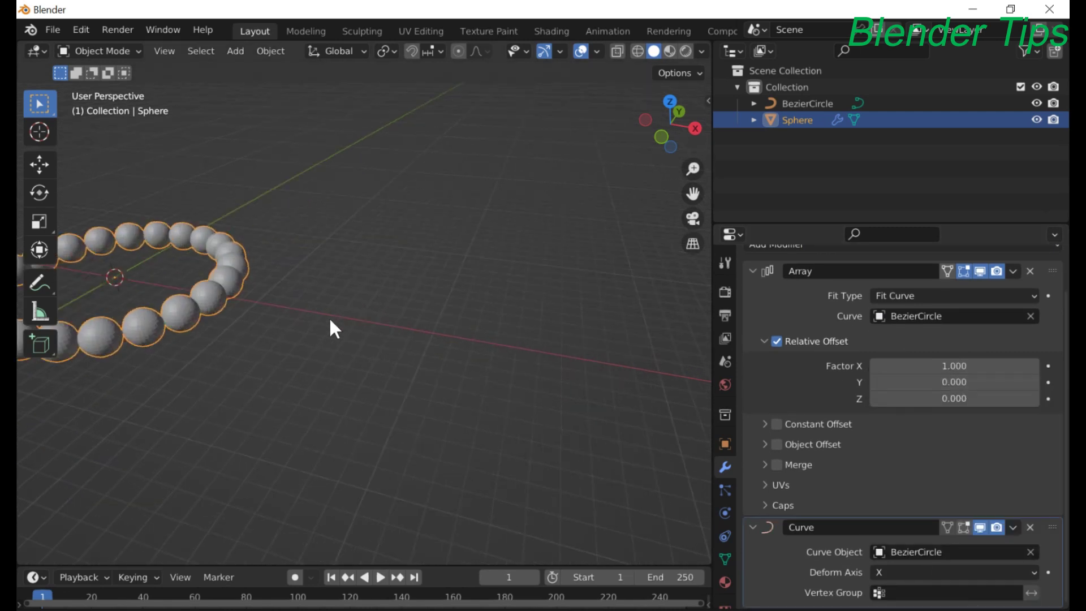
middle_click_drag(329, 316, 548, 341, "shift")
scroll(494, 357, "up", 3)
scroll(494, 358, "down", 3)
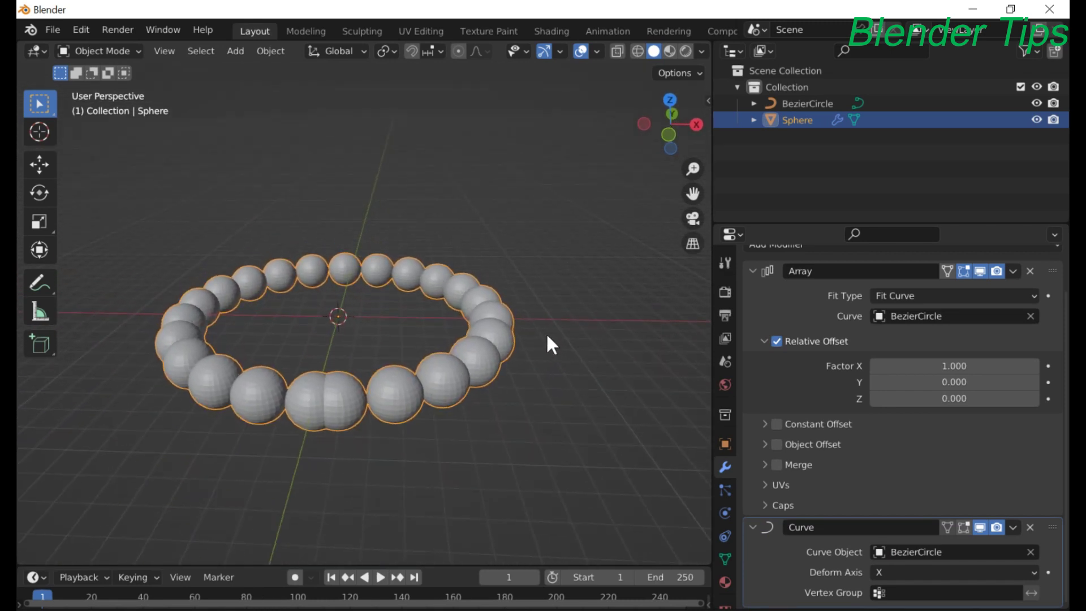
scroll(548, 340, "up", 2)
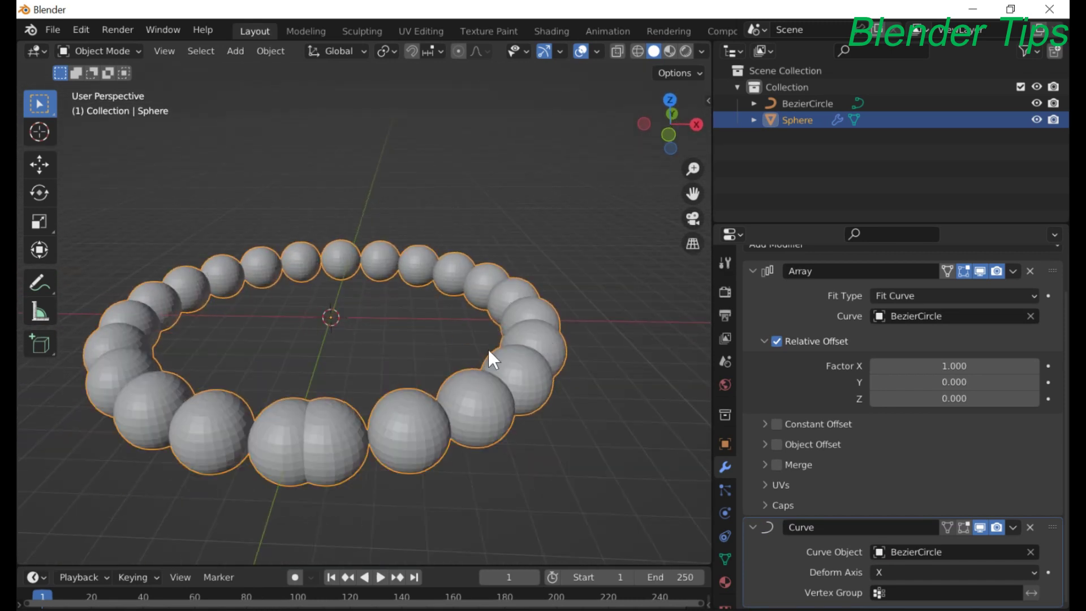
middle_click_drag(321, 272, 347, 322)
scroll(347, 322, "down", 2)
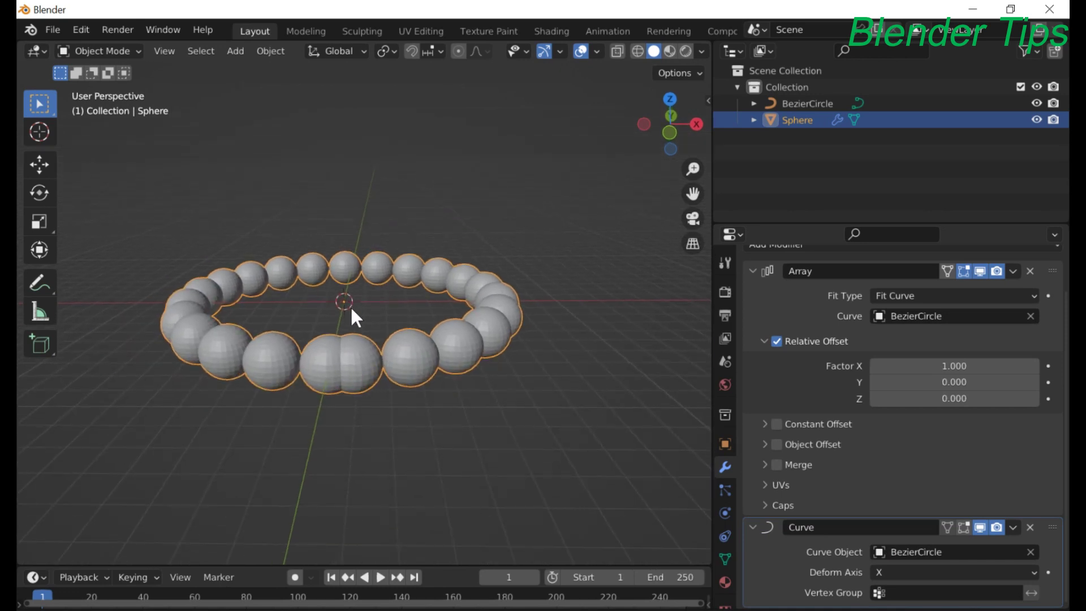
scroll(753, 376, "up", 2)
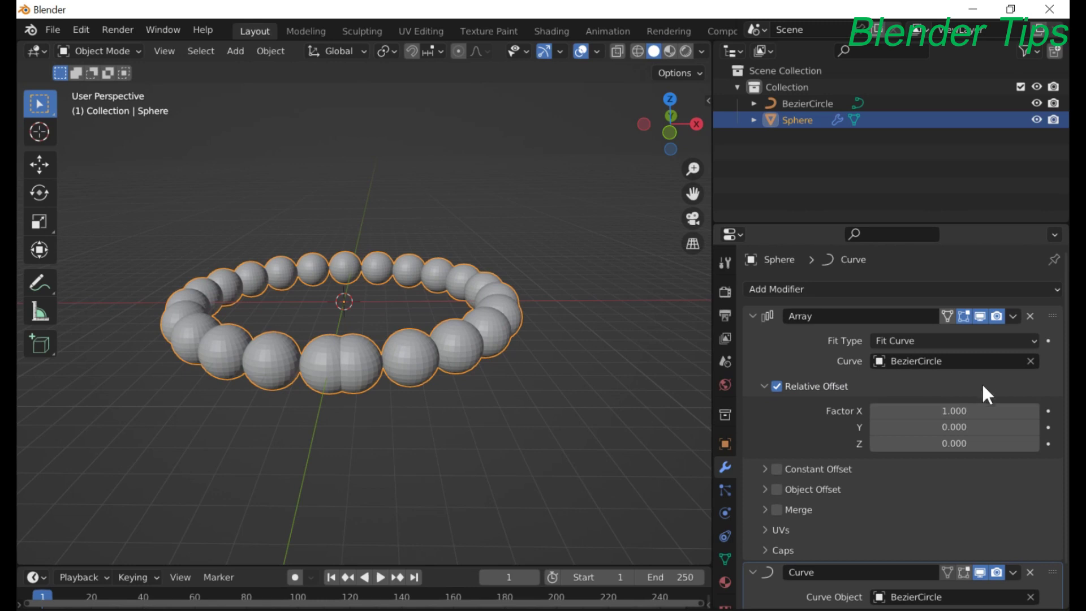
Step: Switch the array Fit Type to Fixed Count and raise Count to 20
left_click(980, 342)
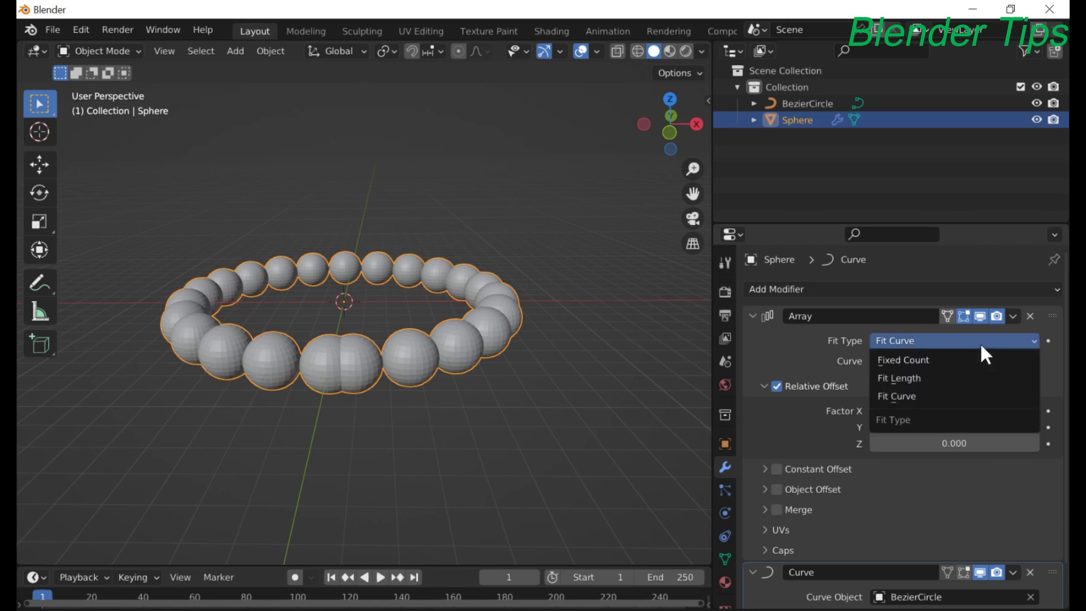
left_click(952, 359)
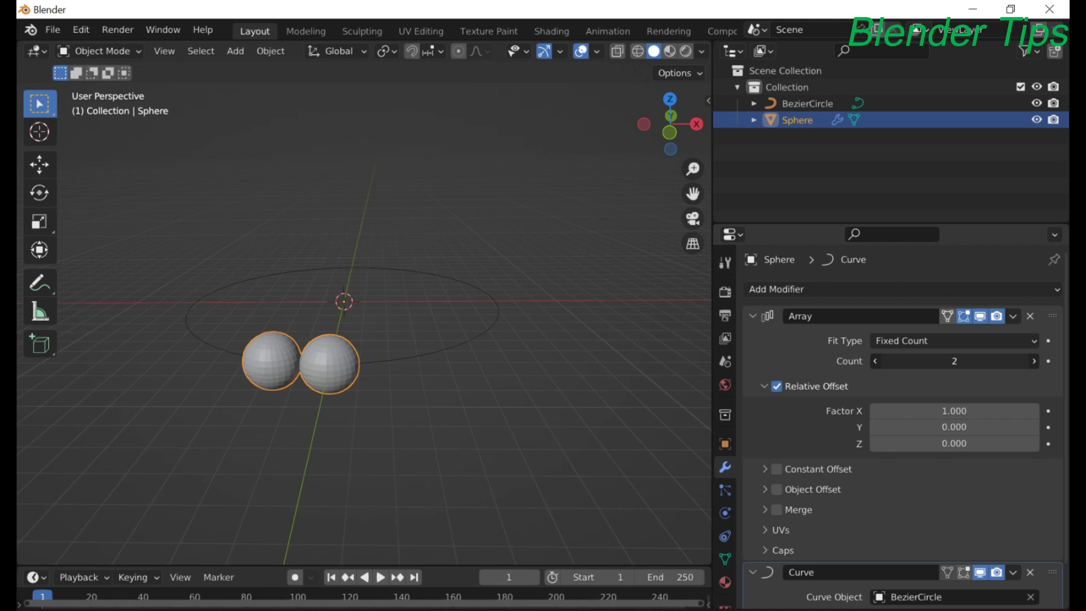
left_click_drag(955, 361, 1024, 361)
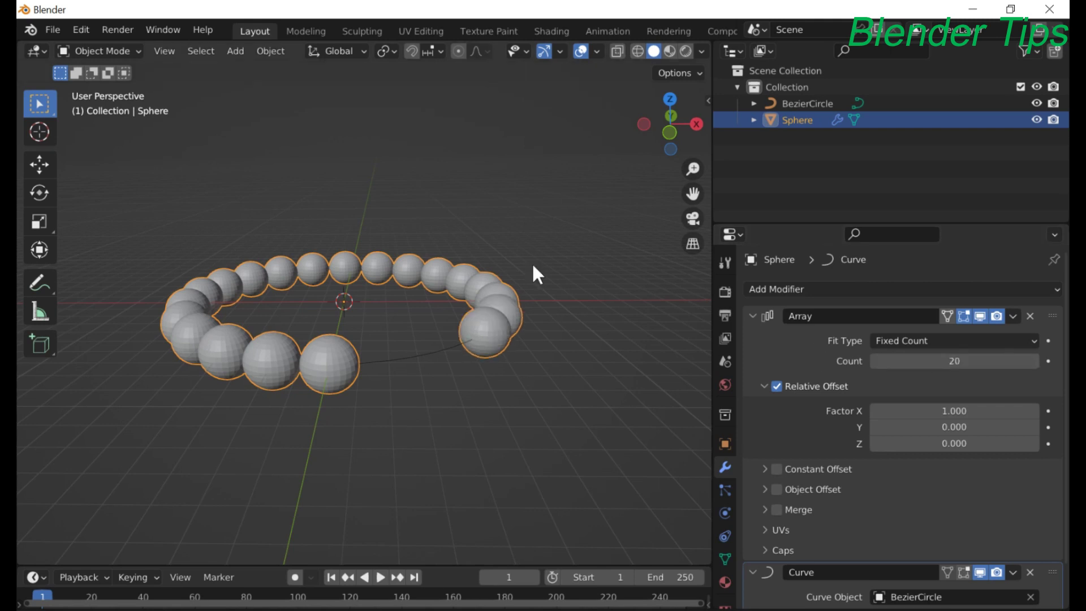
middle_click_drag(532, 262, 578, 303)
scroll(516, 291, "up", 4)
scroll(510, 289, "down", 3)
middle_click_drag(511, 290, 502, 229)
scroll(513, 237, "up", 2)
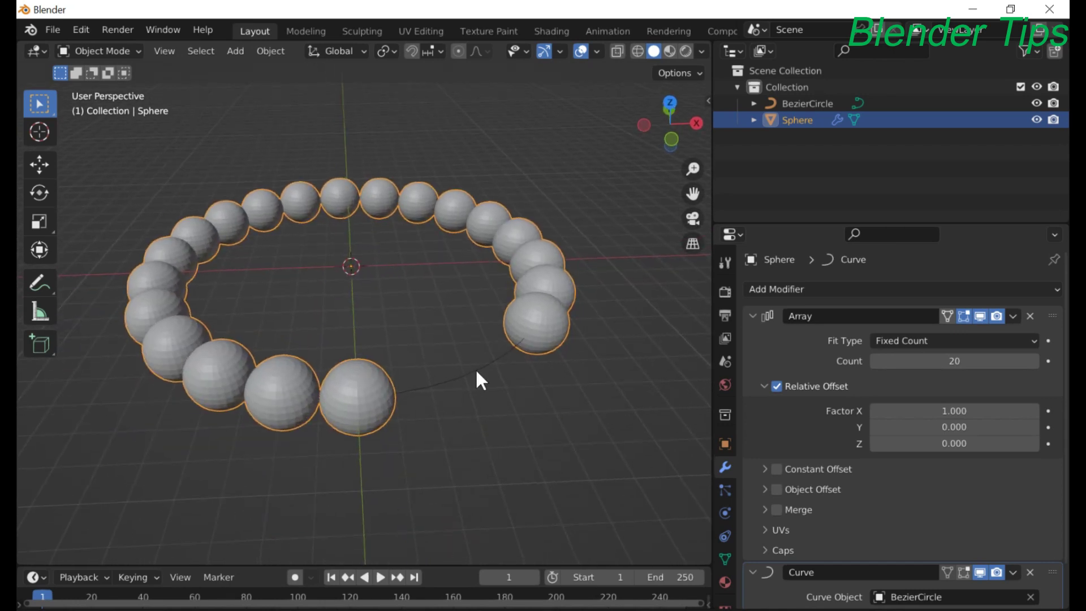
Step: Set Relative Offset Factor X to 1.400 to leave even gaps between spheres
left_click_drag(923, 417, 945, 417)
middle_click_drag(455, 293, 473, 310)
mouse_move(464, 349)
middle_mouse_down()
mouse_move(449, 287)
mouse_move(450, 335)
mouse_move(407, 323)
mouse_move(467, 397)
mouse_move(474, 358)
middle_mouse_up()
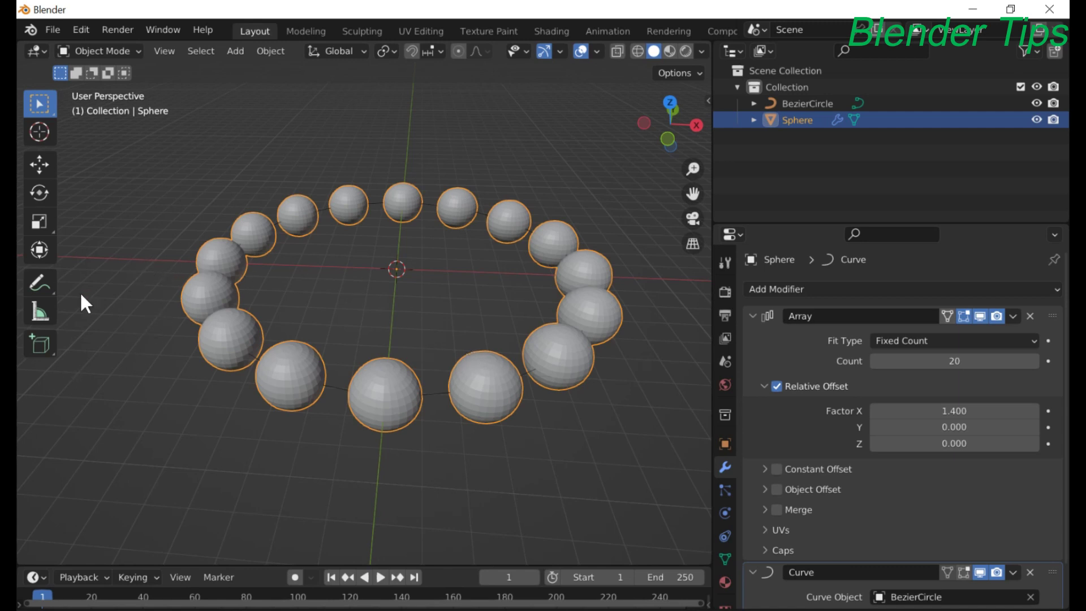
middle_click_drag(417, 323, 500, 312)
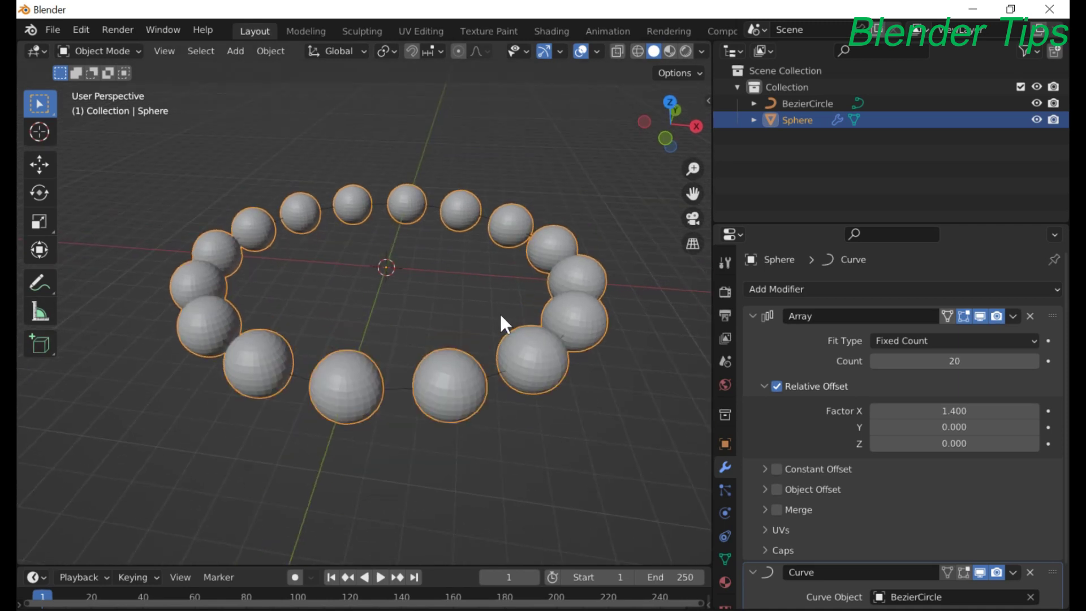
Step: Collapse the Array and Curve modifier panels in the properties editor
left_click(754, 316)
left_click(753, 342)
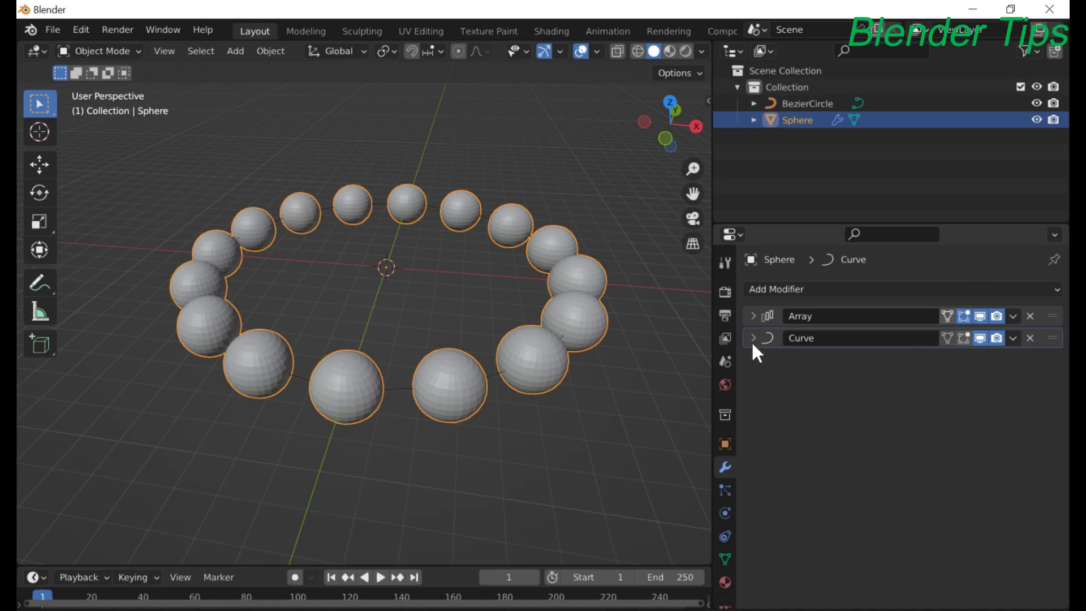
scroll(405, 317, "down", 4)
middle_click_drag(405, 318, 424, 363)
scroll(334, 307, "up", 3)
scroll(352, 310, "down", 3)
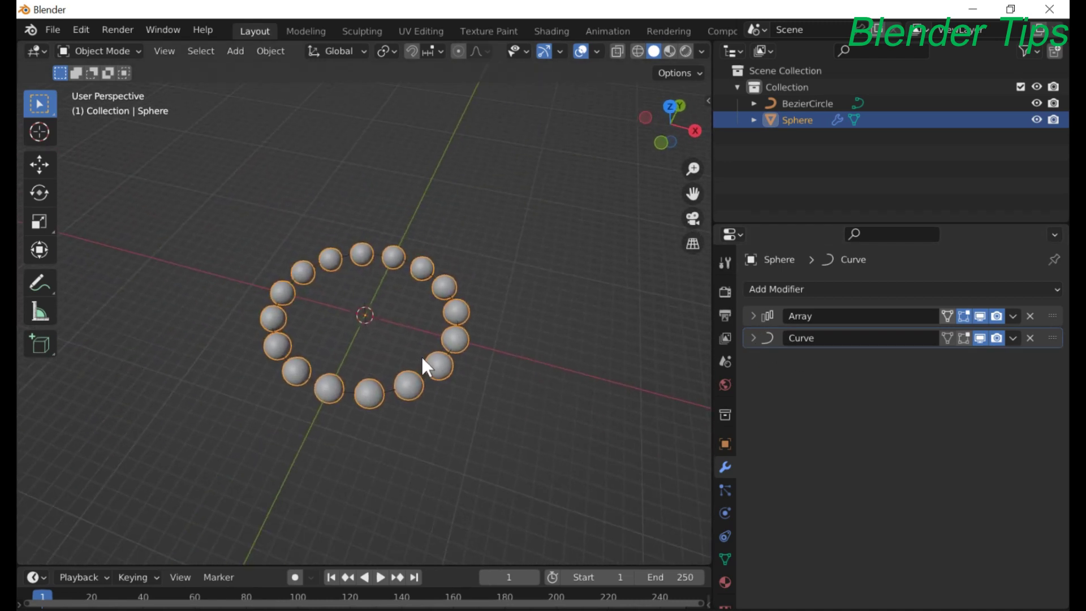
scroll(423, 359, "up", 2)
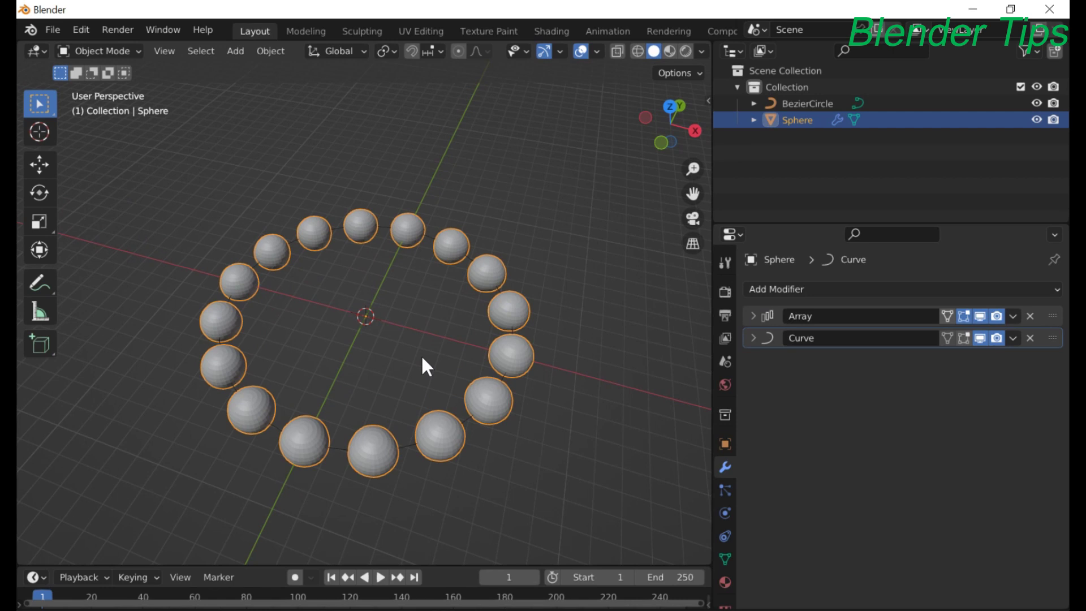
Step: Orbit and zoom around the finished 20-sphere ring to inspect it from several angles
middle_click_drag(433, 349, 414, 324)
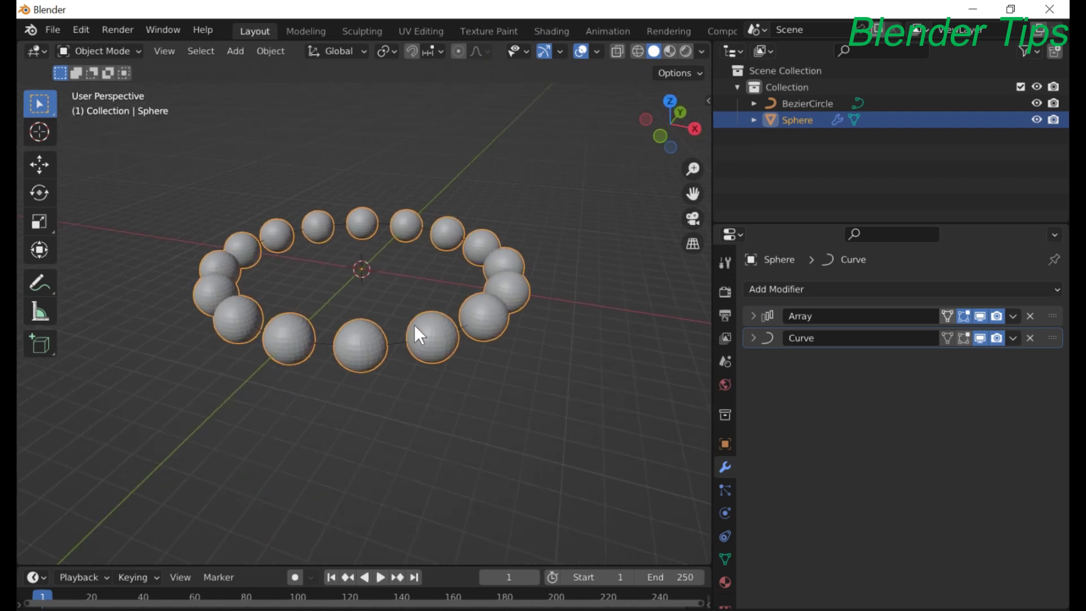
middle_click_drag(548, 291, 479, 318)
scroll(397, 307, "up", 3)
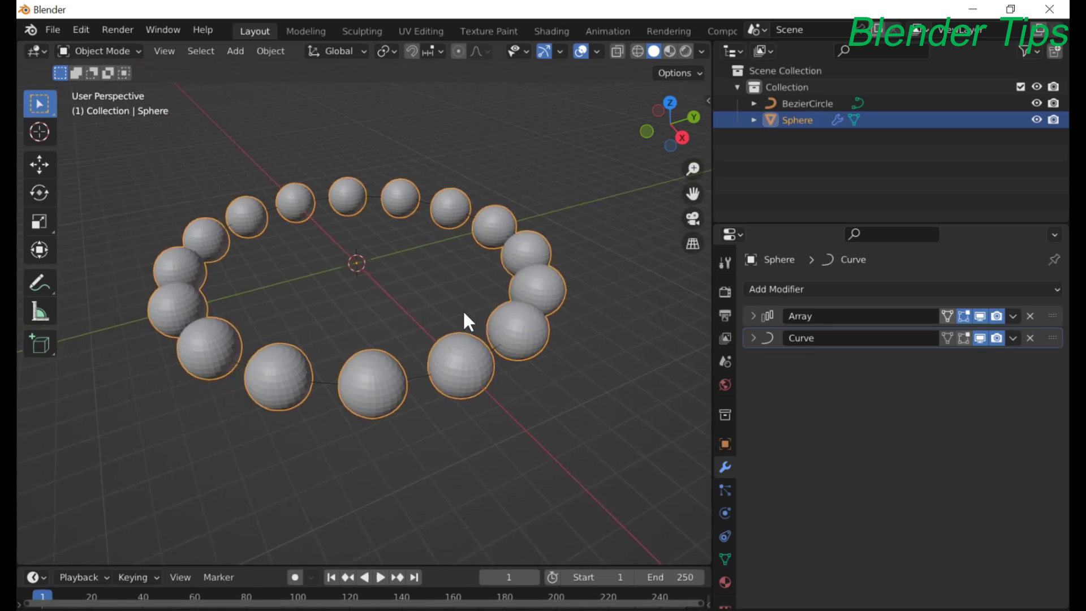
scroll(463, 310, "up", 2)
scroll(463, 310, "down", 5)
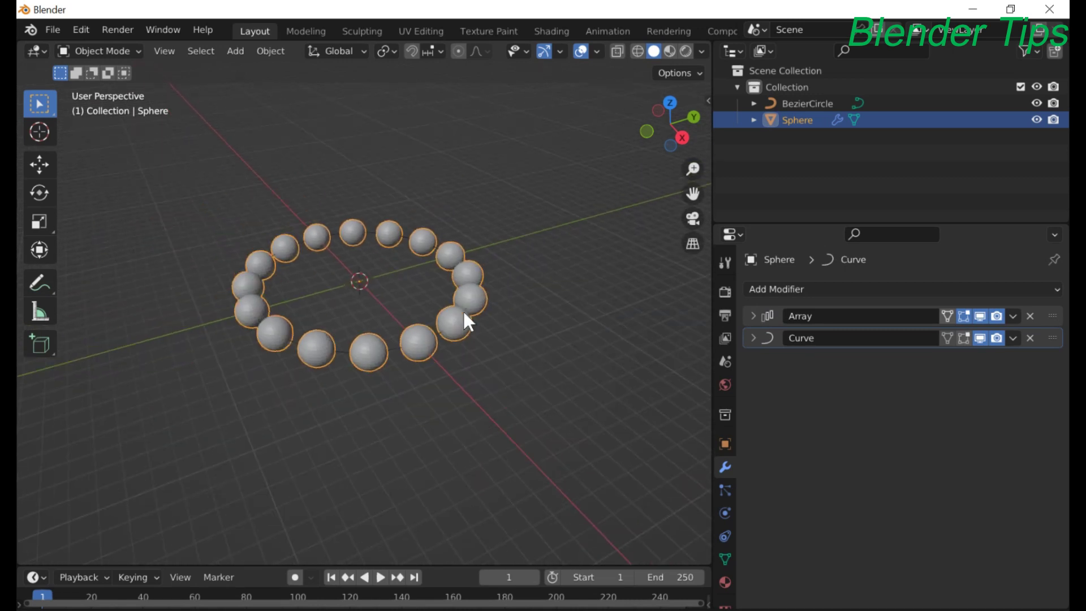
middle_click_drag(462, 309, 512, 354)
scroll(474, 338, "up", 4)
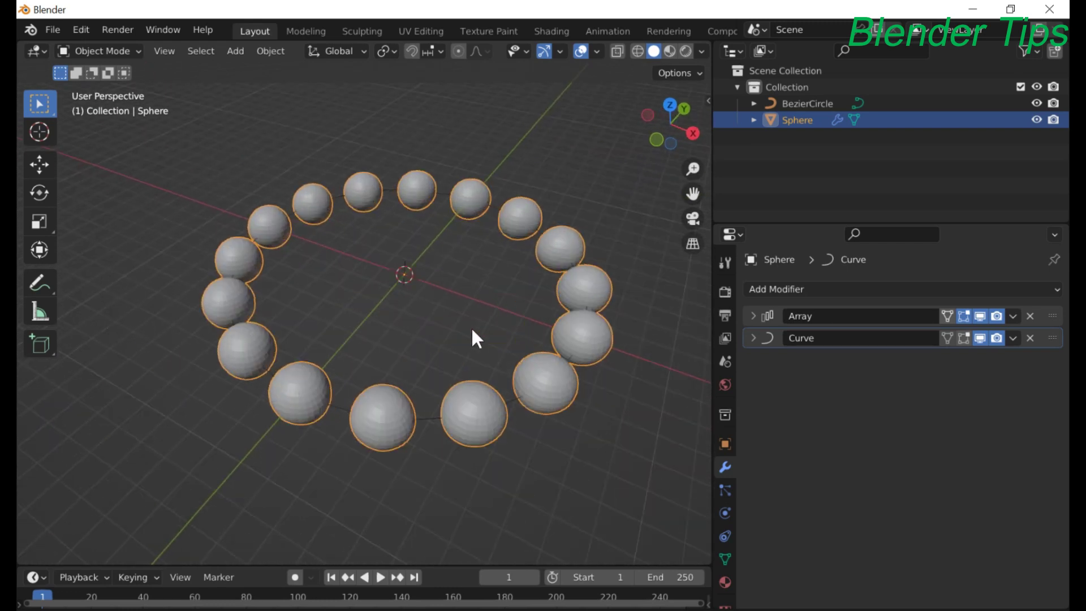